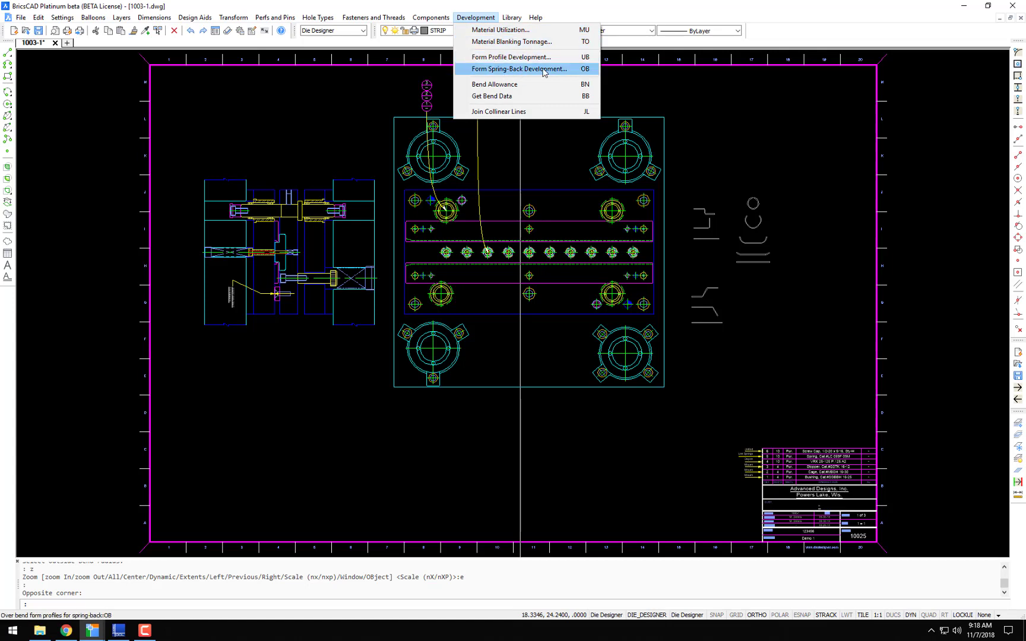
# Step: Read the help notes for Form Spring-Back Development, including the special notes on clean profiles, and close the tool
pyautogui.click(585, 70)
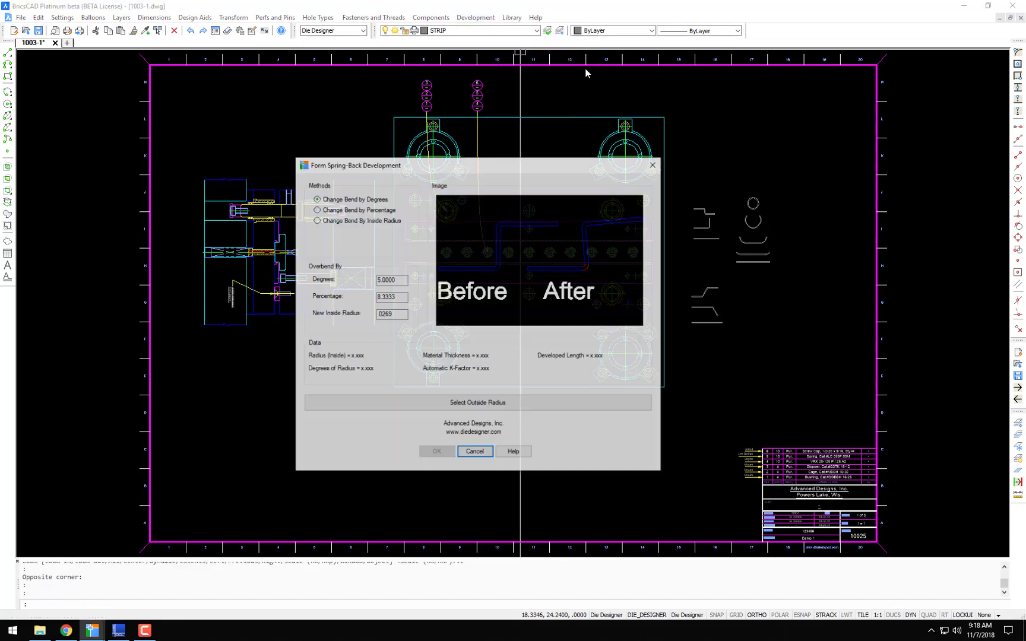
pyautogui.moveTo(556, 168); pyautogui.dragTo(578, 140)
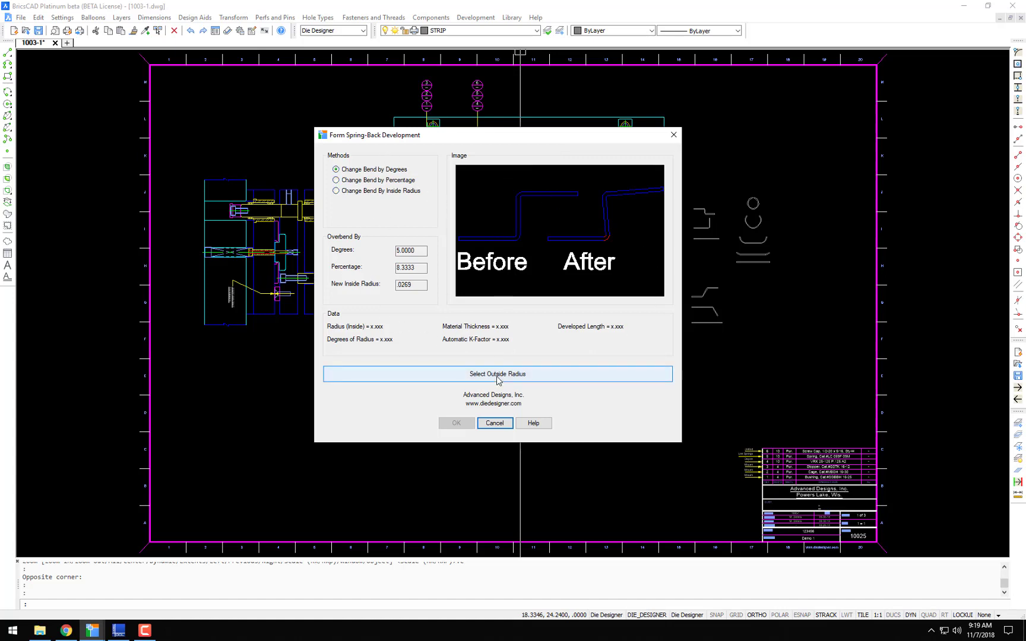
pyautogui.click(534, 423)
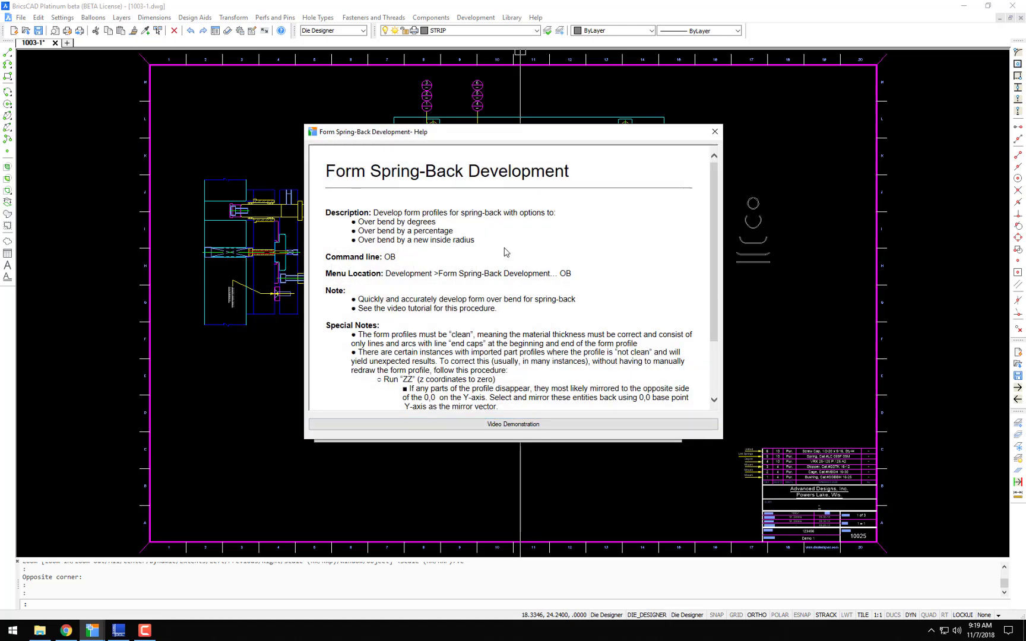
pyautogui.scroll(-3, 506, 253)
pyautogui.scroll(3, 505, 267)
pyautogui.scroll(-3, 435, 363)
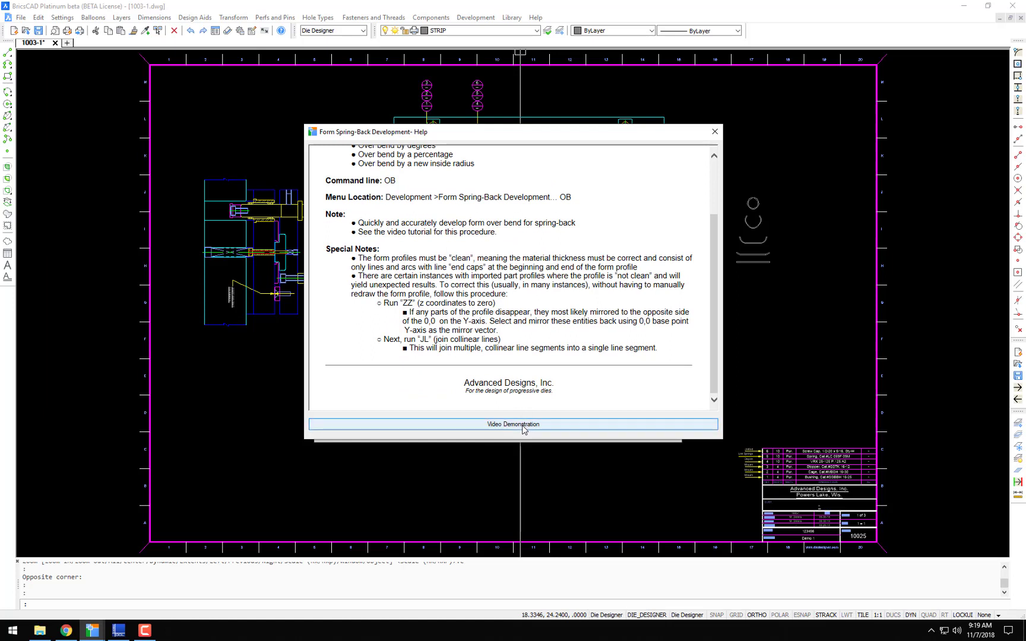
pyautogui.click(715, 137)
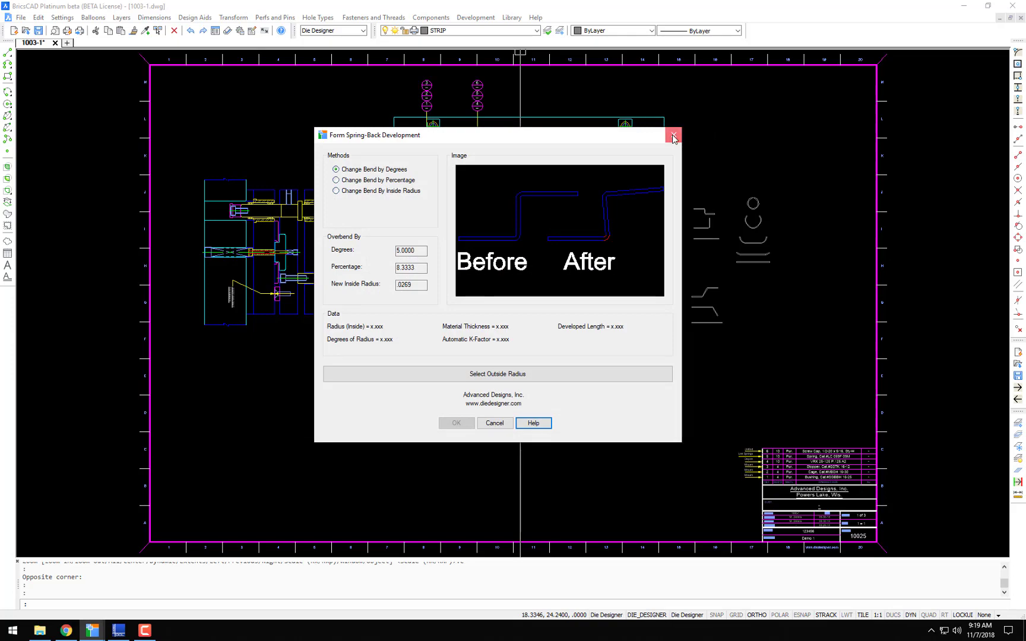
pyautogui.click(673, 137)
# Step: Bring the pair of single-bend and double-bend form profiles beside the die plan into close view
pyautogui.scroll(3, 563, 323)
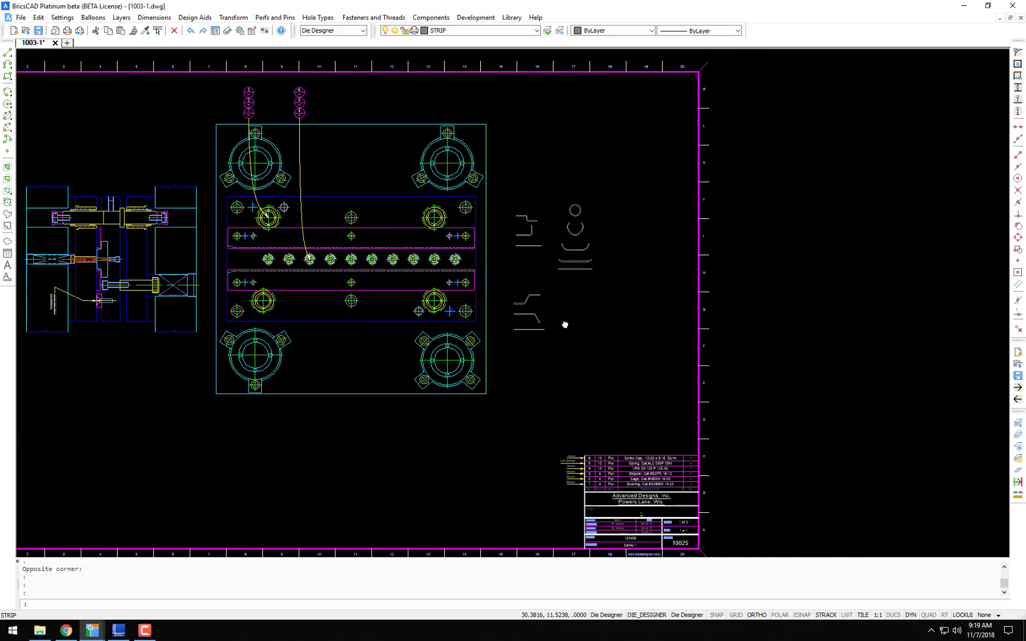
pyautogui.scroll(5, 466, 317)
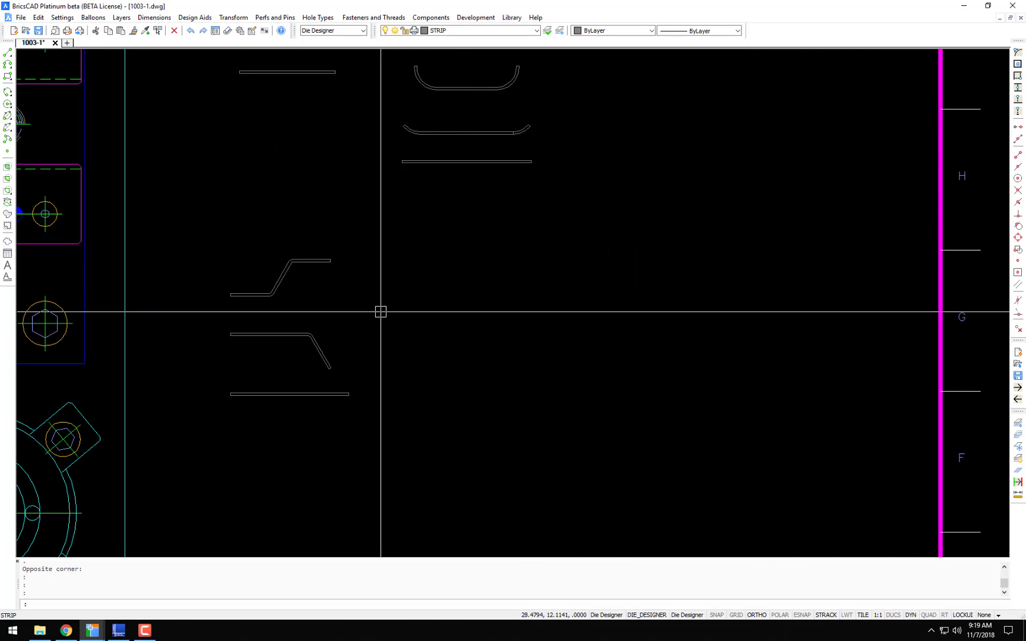
pyautogui.scroll(2, 380, 311)
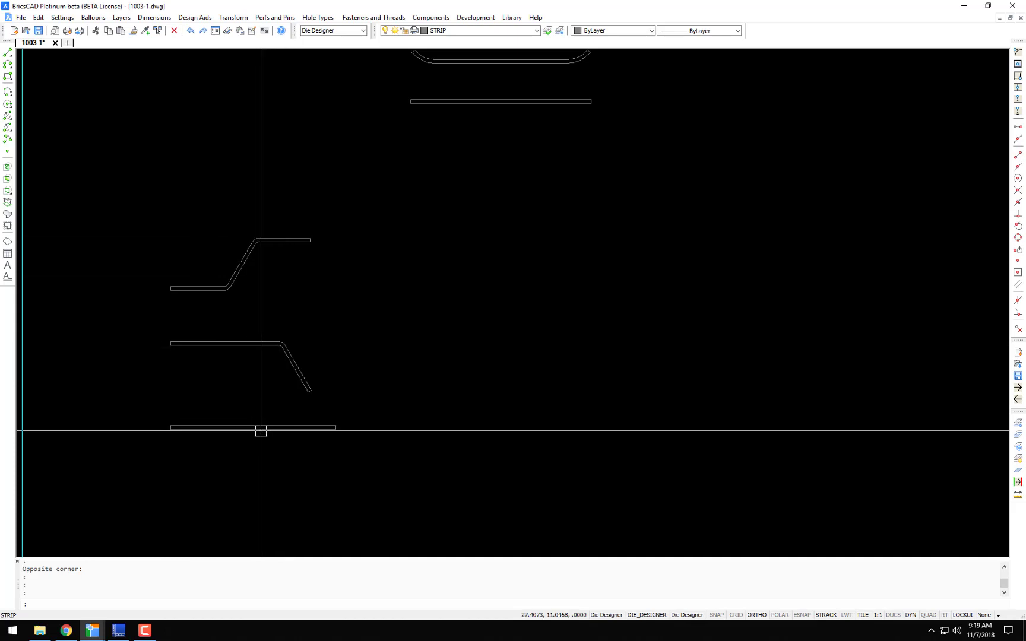
pyautogui.click(476, 18)
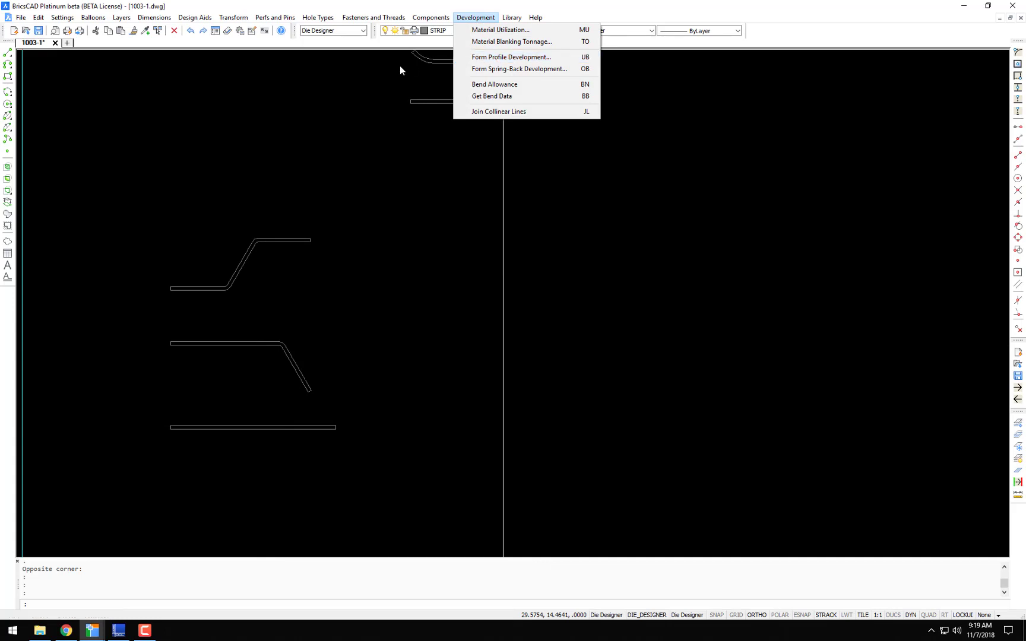
pyautogui.click(338, 95)
pyautogui.click(331, 101)
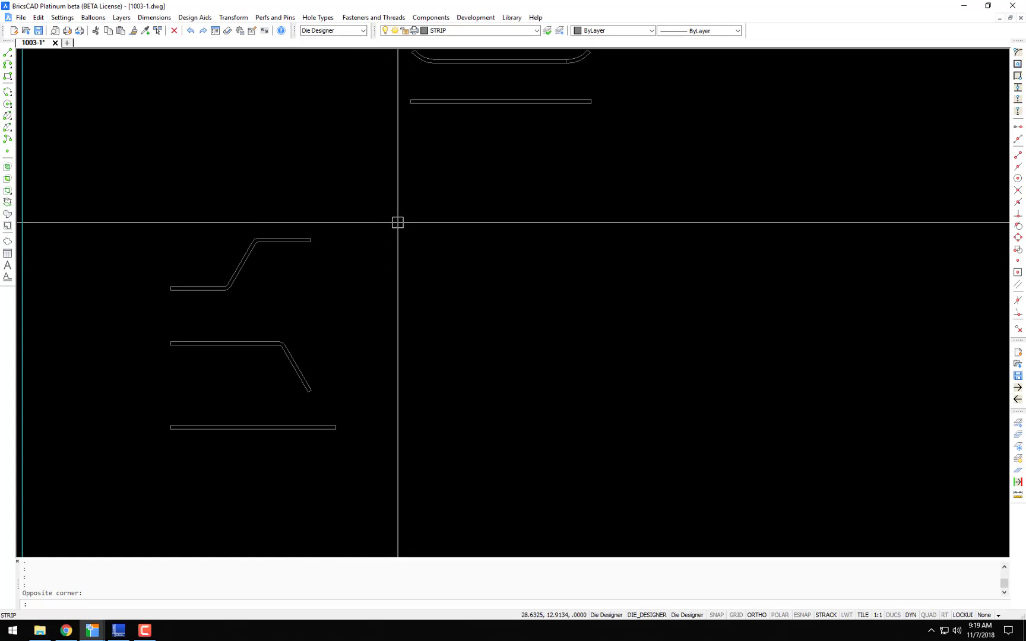
# Step: Copy the two bent form profiles horizontally into the empty space beside the originals, leaving out the flat strip
pyautogui.write('c')
pyautogui.press('Return')
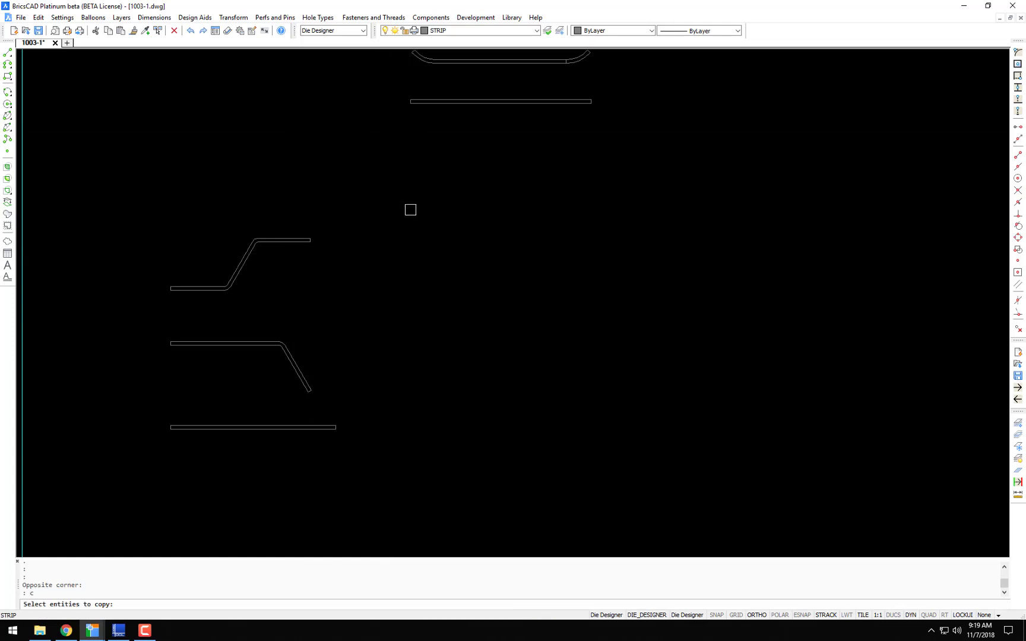
pyautogui.click(413, 206)
pyautogui.click(135, 420)
pyautogui.press('Return')
pyautogui.click(342, 336)
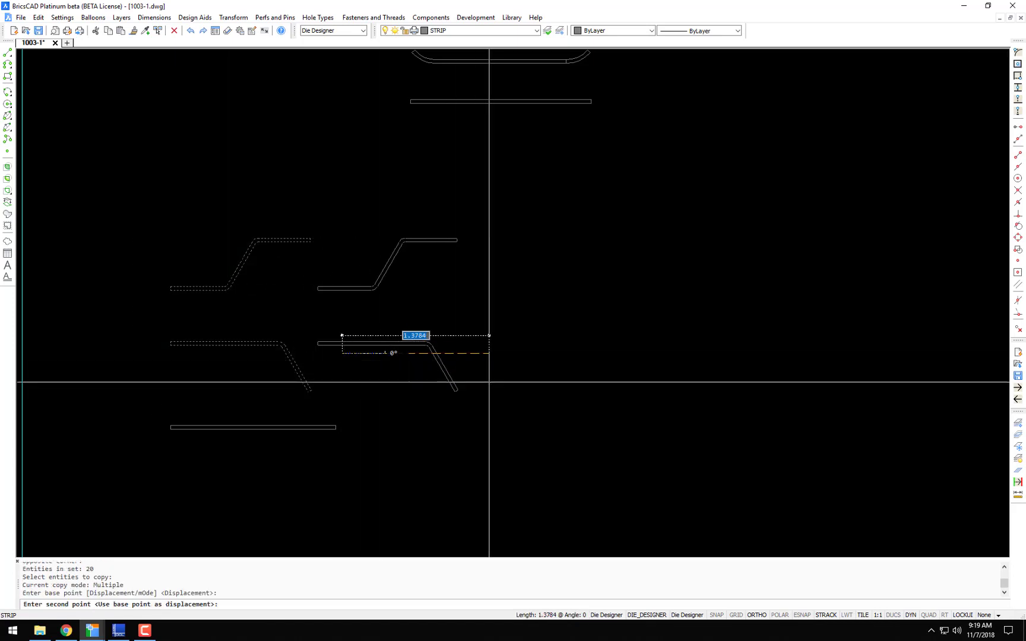
pyautogui.click(604, 400)
pyautogui.press('Return')
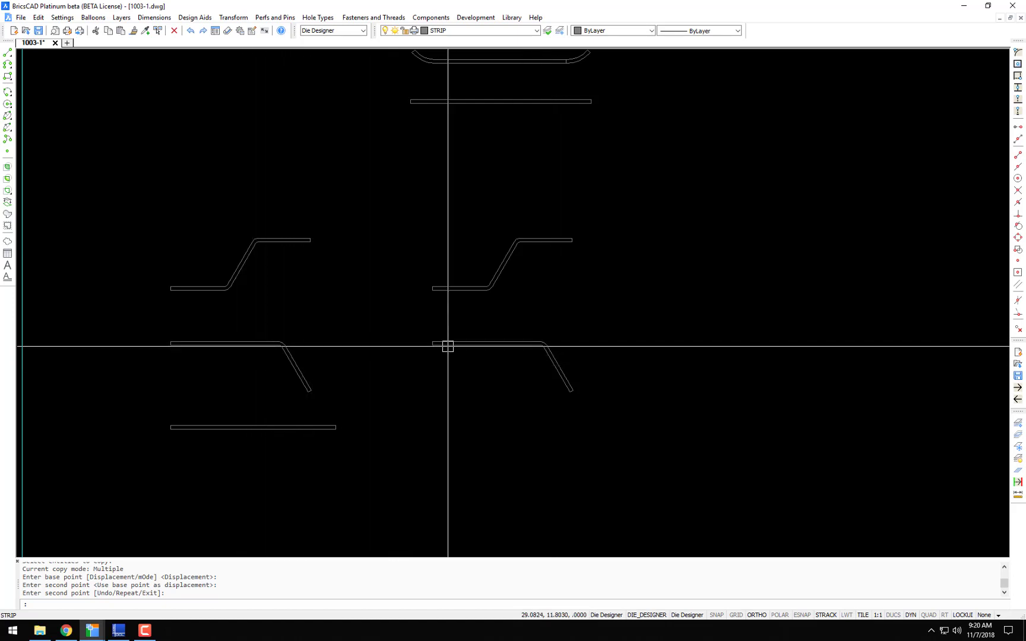
# Step: Start Form Spring-Back Development and select the outside bend radius of the copied single-bend profile
pyautogui.moveTo(446, 346); pyautogui.dragTo(383, 344, button='middle')
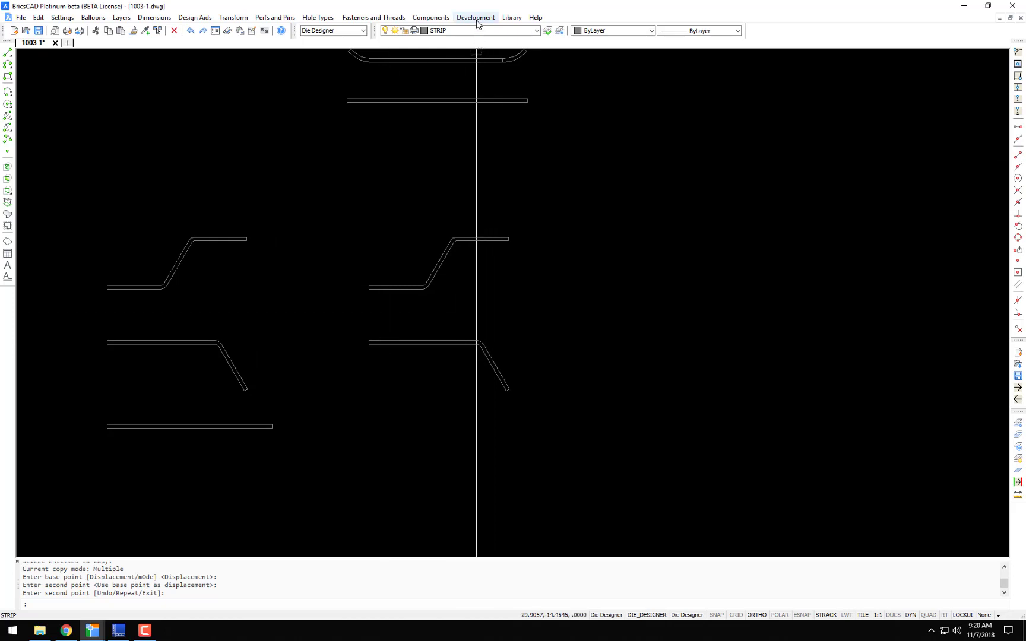
pyautogui.click(476, 18)
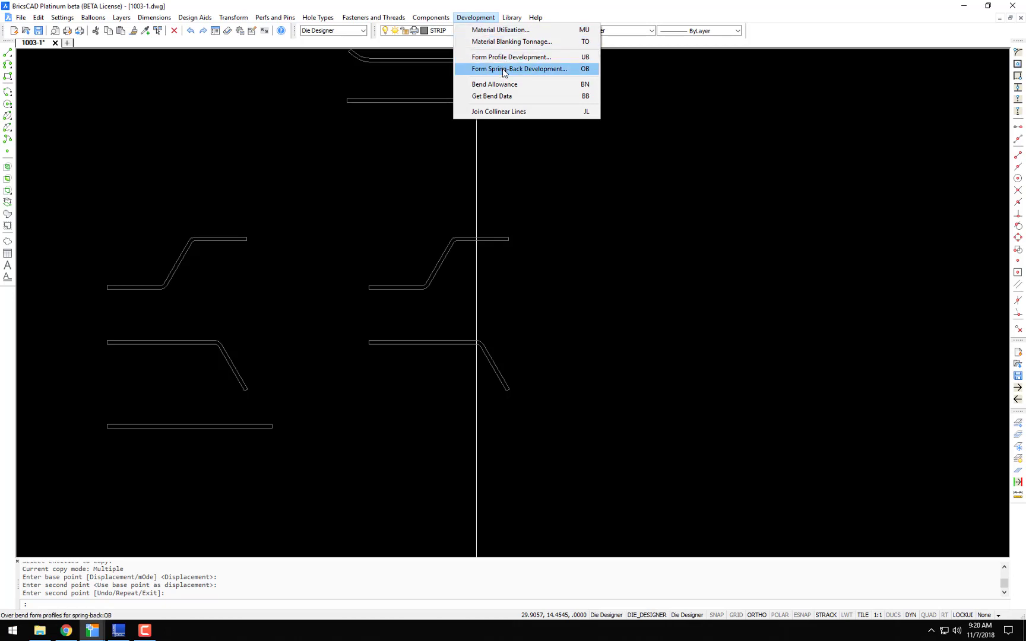
pyautogui.click(585, 69)
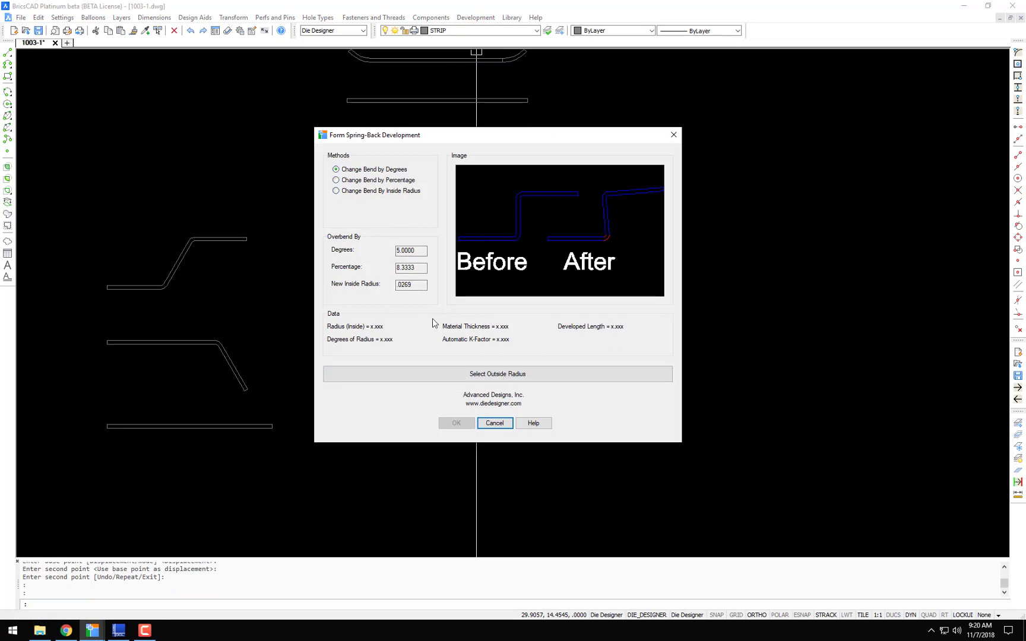
pyautogui.click(508, 379)
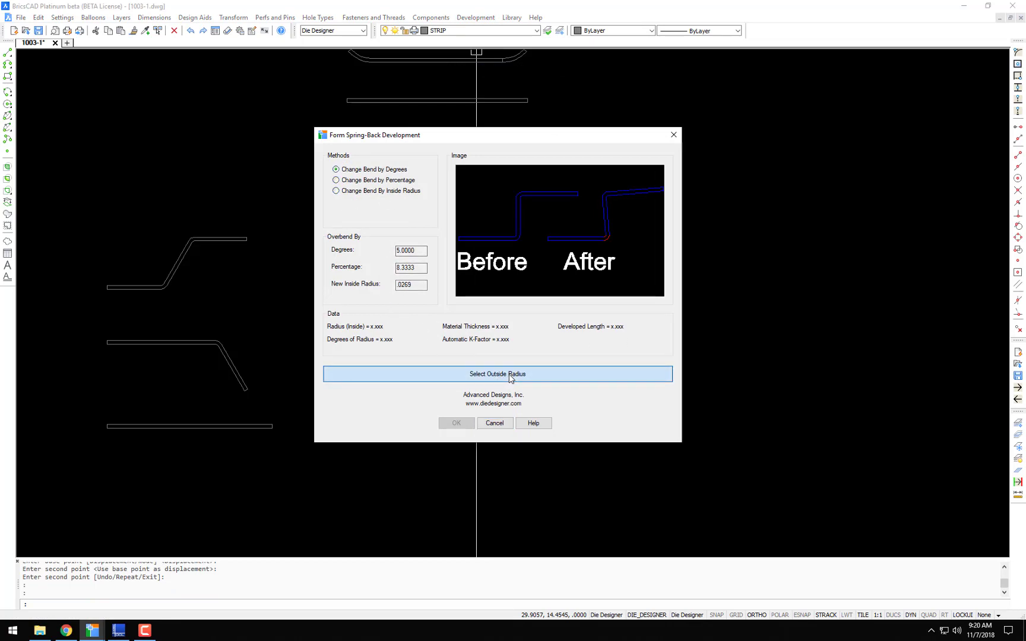
pyautogui.scroll(5, 488, 353)
pyautogui.scroll(-2, 552, 362)
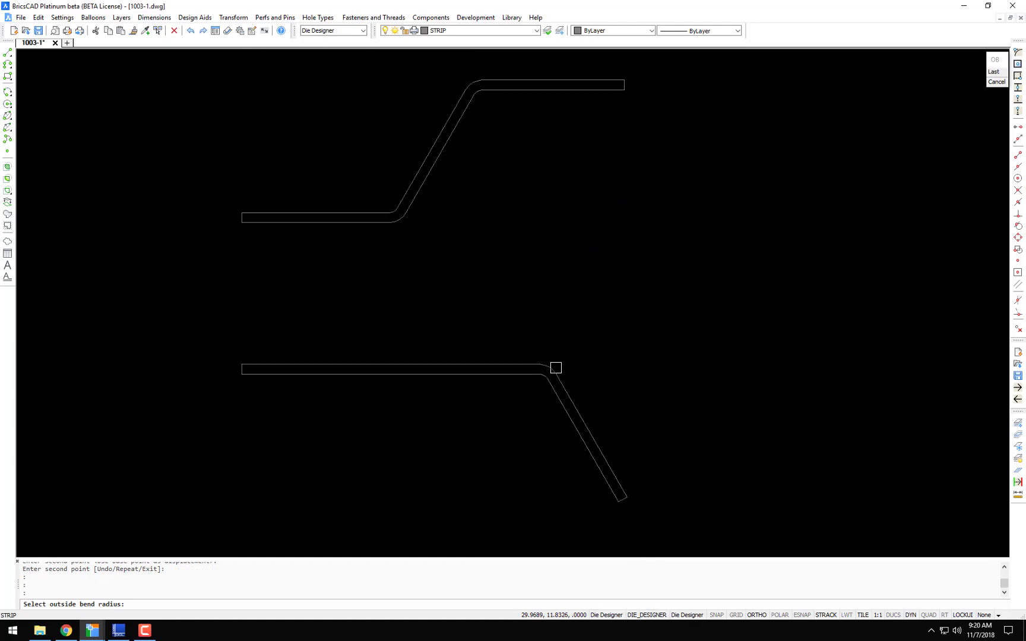
pyautogui.click(552, 363)
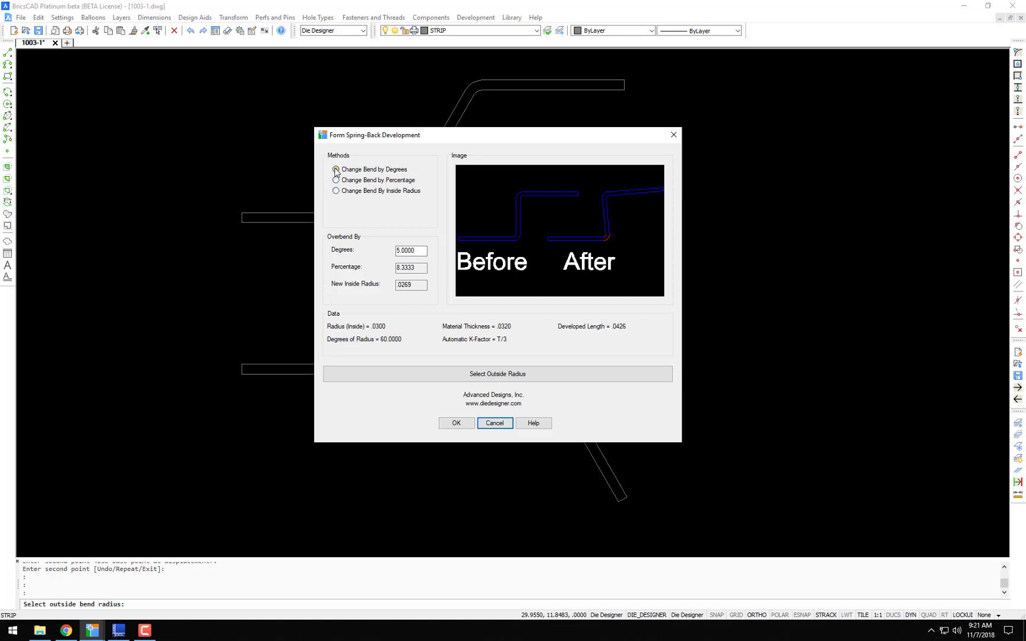
# Step: Try an overbend of 10 degrees and an overbend of 10 percent using the percentage method
pyautogui.doubleClick(405, 251)
pyautogui.write('10')
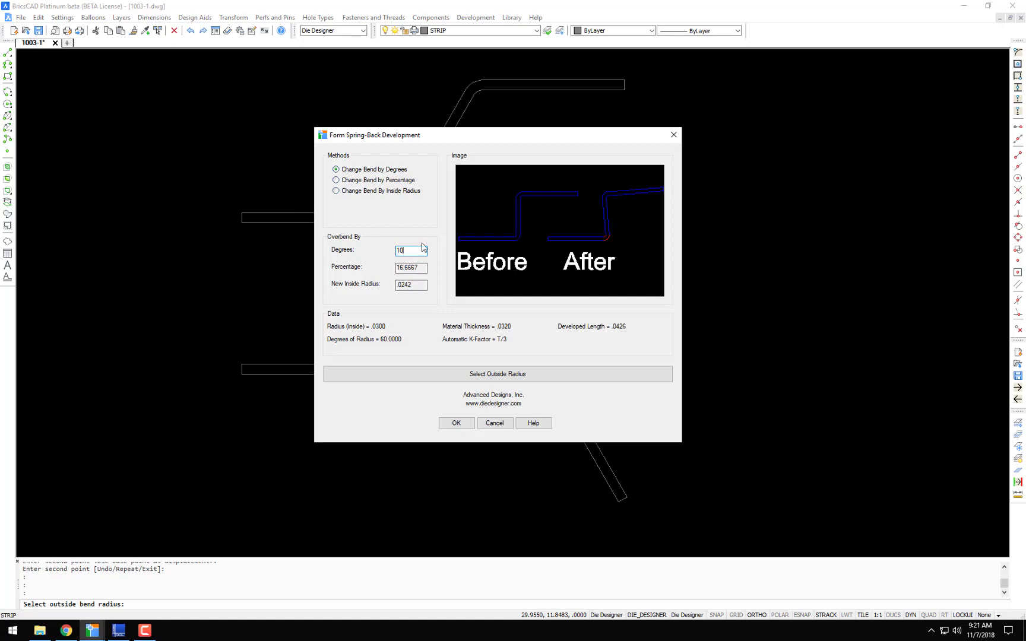
pyautogui.click(336, 180)
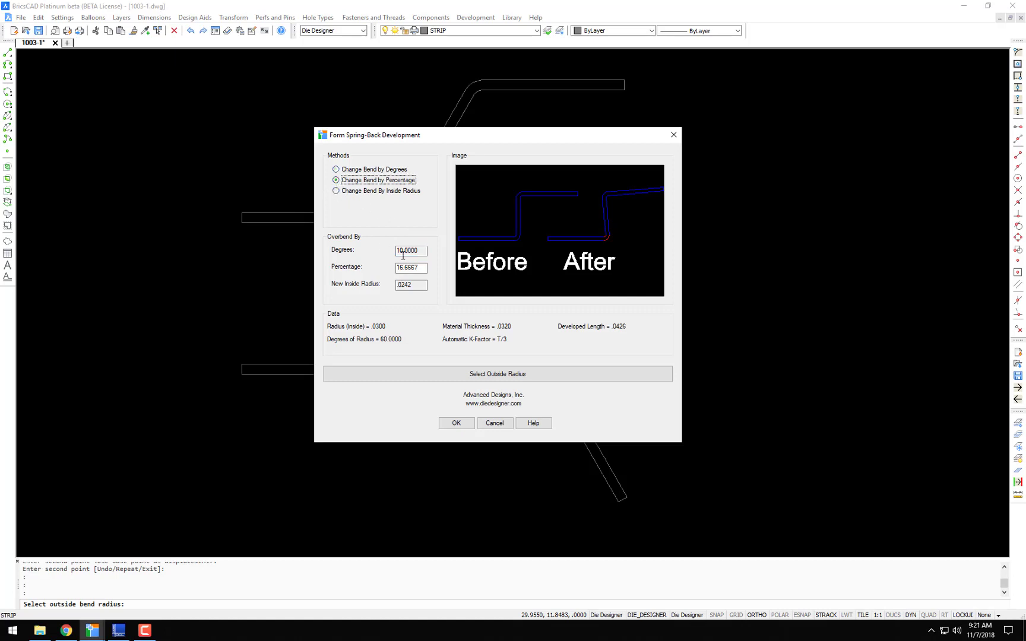
pyautogui.doubleClick(391, 271)
pyautogui.write('10')
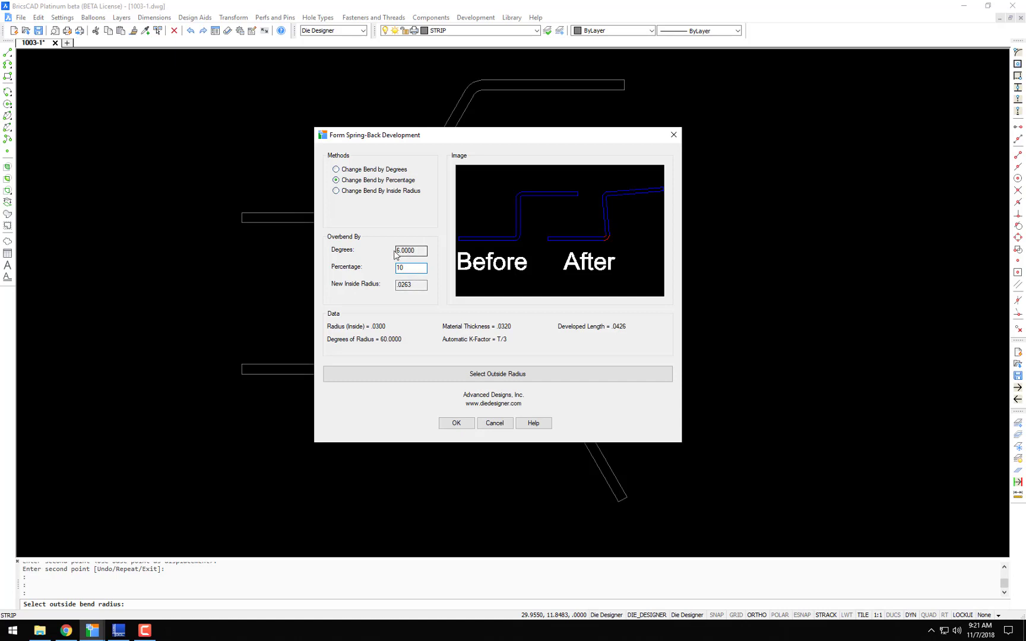
# Step: Apply a 15-degree overbend with a new inside radius of .0219, fixing the point where the outside radius meets the horizontal leg
pyautogui.click(338, 193)
pyautogui.click(415, 284)
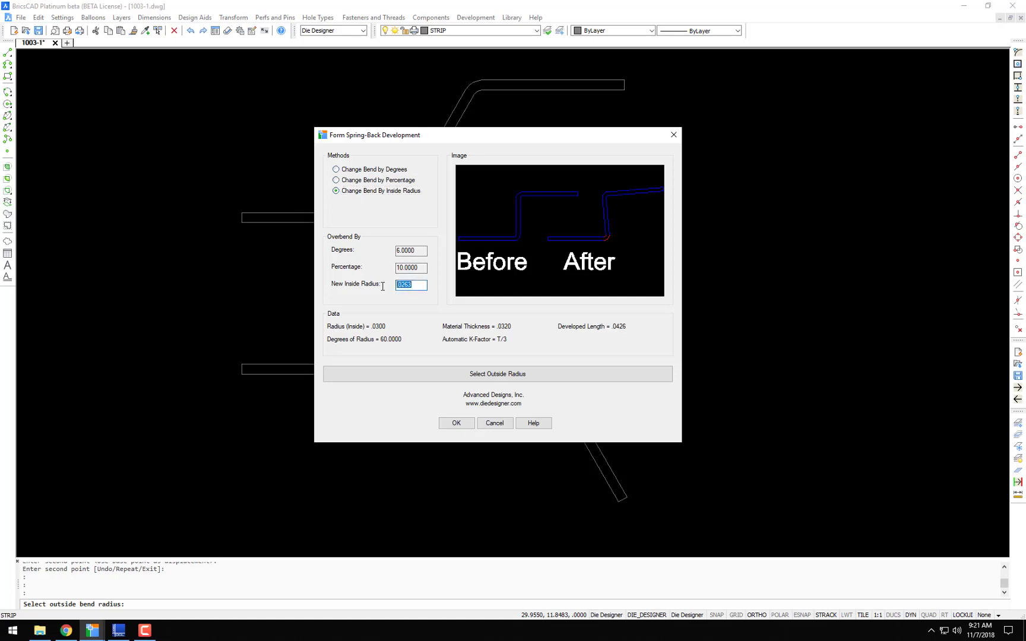
pyautogui.write('0219')
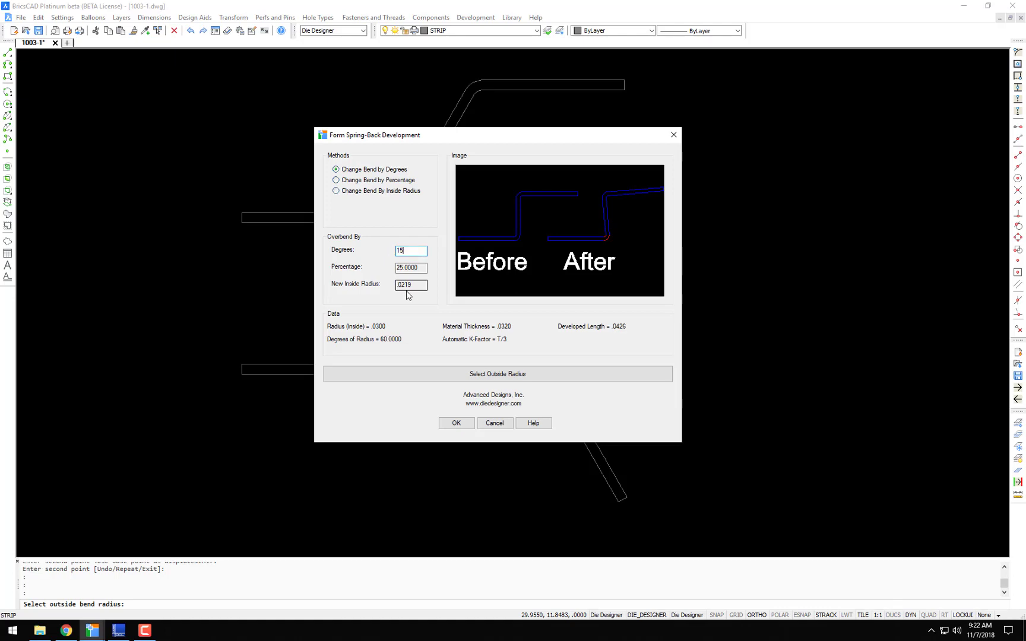
pyautogui.moveTo(473, 138)
pyautogui.mouseDown()
pyautogui.moveTo(694, 151)
pyautogui.moveTo(788, 144)
pyautogui.moveTo(775, 94)
pyautogui.moveTo(725, 106)
pyautogui.moveTo(817, 117)
pyautogui.moveTo(496, 121)
pyautogui.moveTo(756, 71)
pyautogui.moveTo(784, 111)
pyautogui.moveTo(493, 127)
pyautogui.mouseUp()
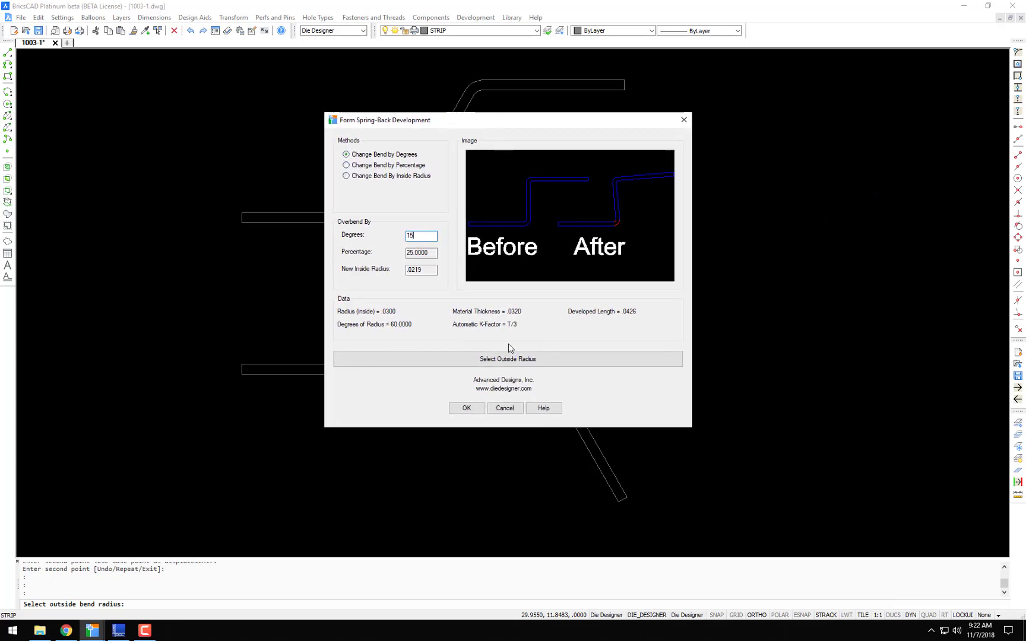
pyautogui.click(466, 409)
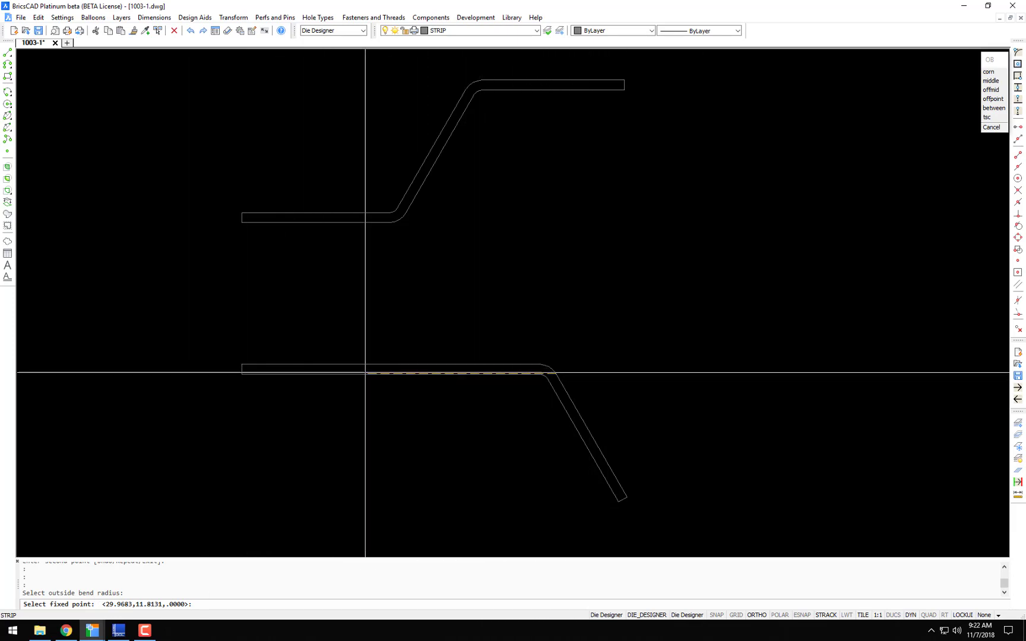
pyautogui.click(539, 365)
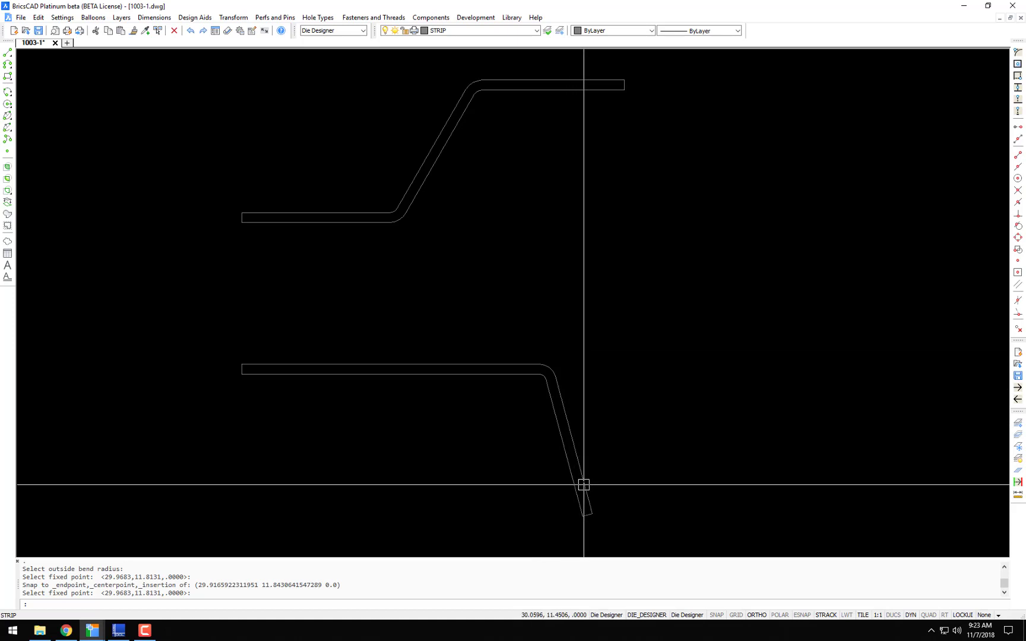
pyautogui.scroll(-5, 582, 479)
pyautogui.moveTo(567, 457)
pyautogui.mouseDown(button='middle')
pyautogui.moveTo(562, 389)
pyautogui.moveTo(531, 362)
pyautogui.mouseUp(button='middle')
pyautogui.scroll(2, 483, 336)
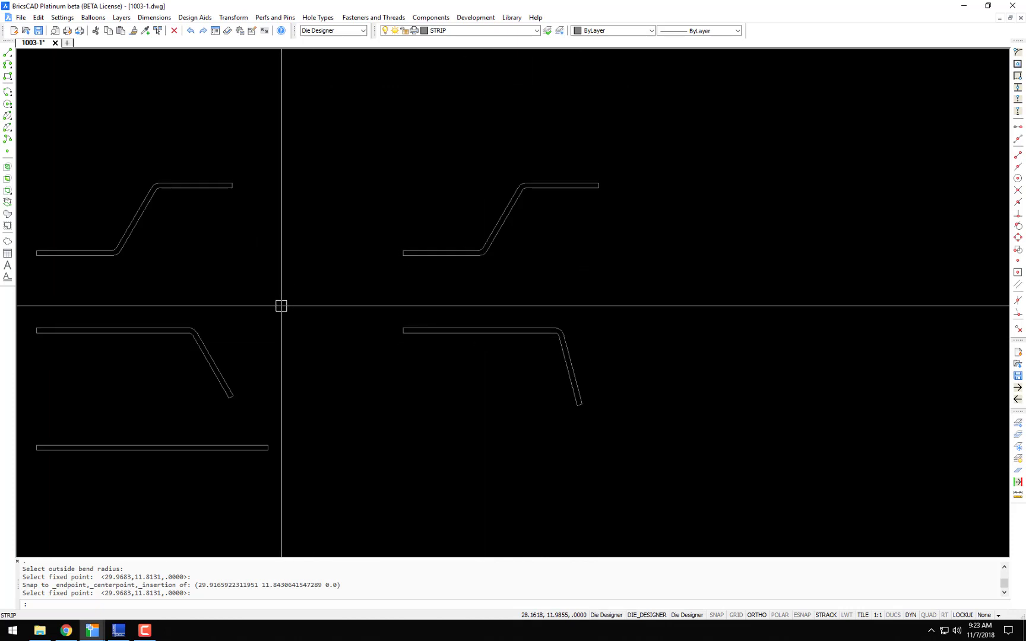
pyautogui.write('c')
pyautogui.press('Return')
pyautogui.click(176, 305)
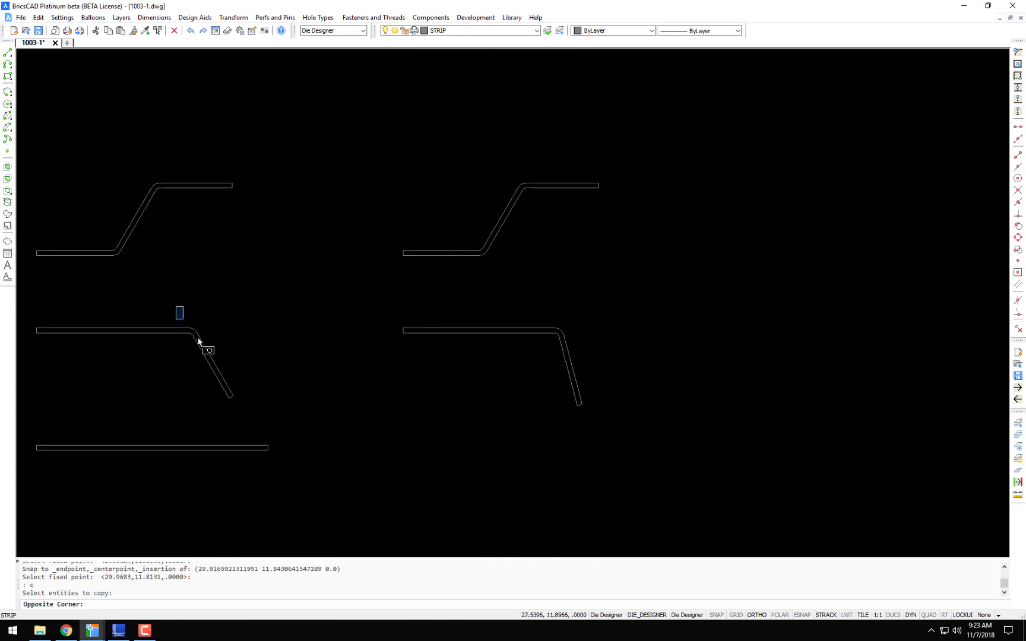
pyautogui.click(270, 378)
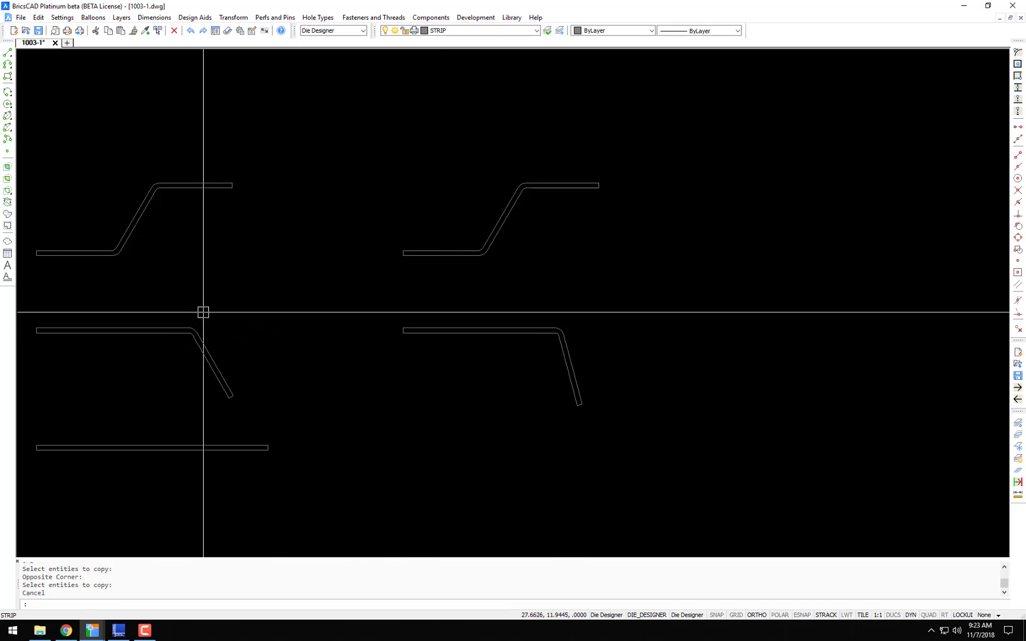
# Step: Copy the original single-bend profile's radii and angled leg onto the overbent profile, aligning them at the start of the bend
pyautogui.write('c')
pyautogui.press('Return')
pyautogui.click(160, 301)
pyautogui.click(241, 408)
pyautogui.press('Return')
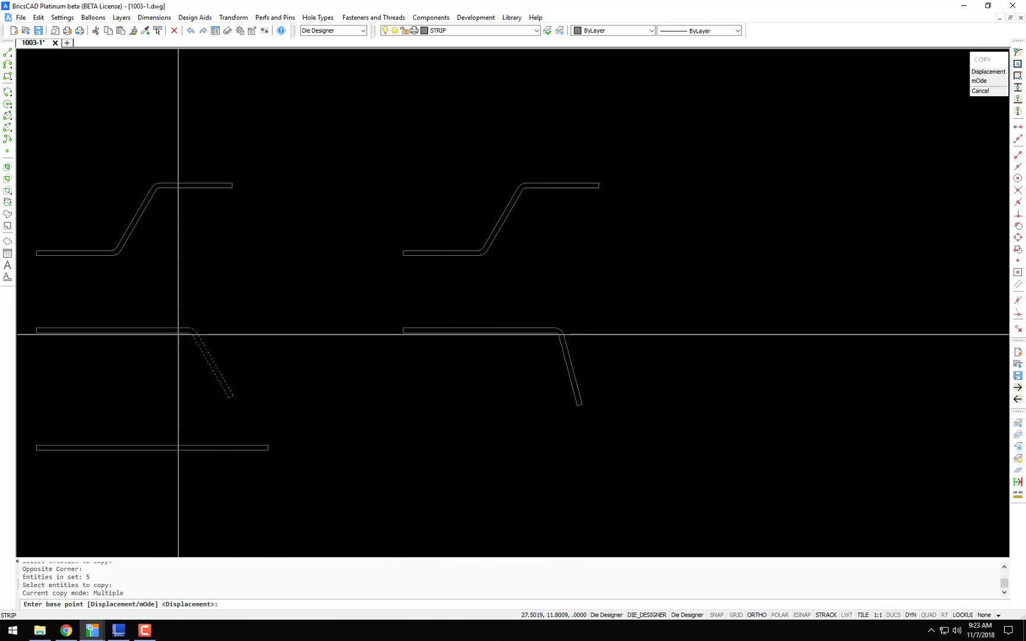
pyautogui.click(178, 334)
pyautogui.scroll(5, 522, 335)
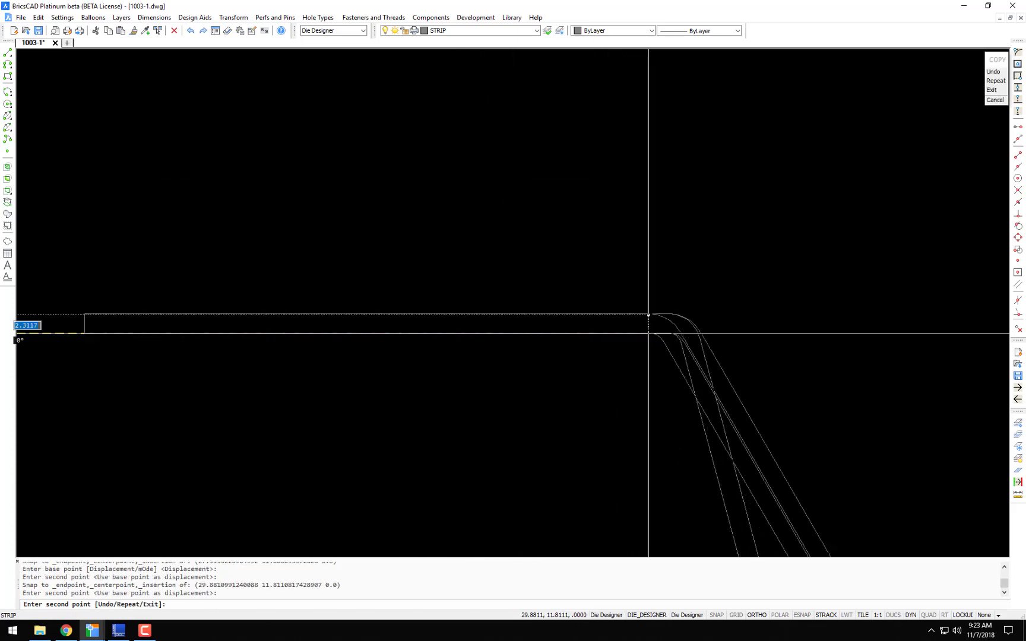
pyautogui.click(650, 334)
pyautogui.scroll(-4, 658, 344)
pyautogui.scroll(6, 682, 348)
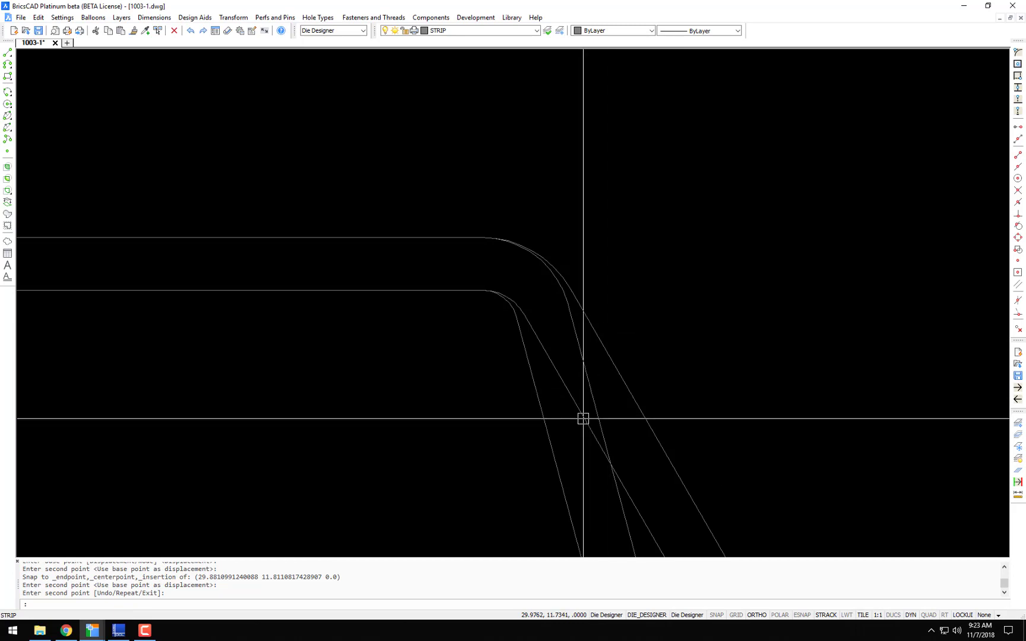
pyautogui.press('Return')
# Step: Trim the copied original leg's inner line back to the overbent leg and erase the leftover copied inside radius arc
pyautogui.write('tr')
pyautogui.press('Return')
pyautogui.press('Return')
pyautogui.click(575, 406)
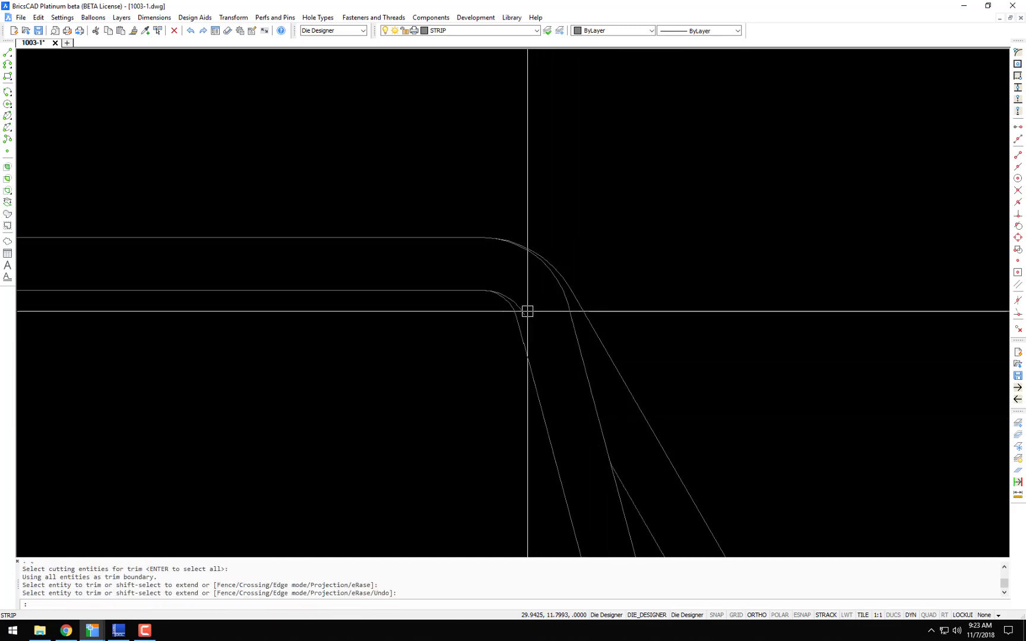
pyautogui.write('e')
pyautogui.press('Return')
pyautogui.click(524, 308)
pyautogui.scroll(-3, 558, 315)
pyautogui.scroll(-3, 558, 315)
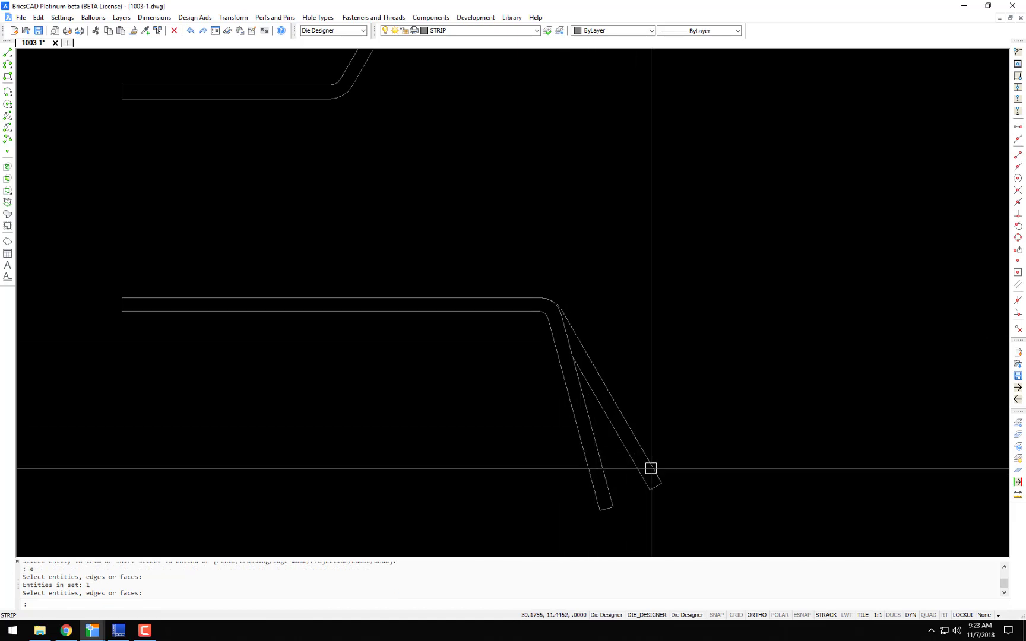
# Step: Overbend the lower bend of the copied two-bend profile by 15 degrees, fixing the point where its outside radius meets the lower horizontal leg
pyautogui.scroll(-4, 667, 476)
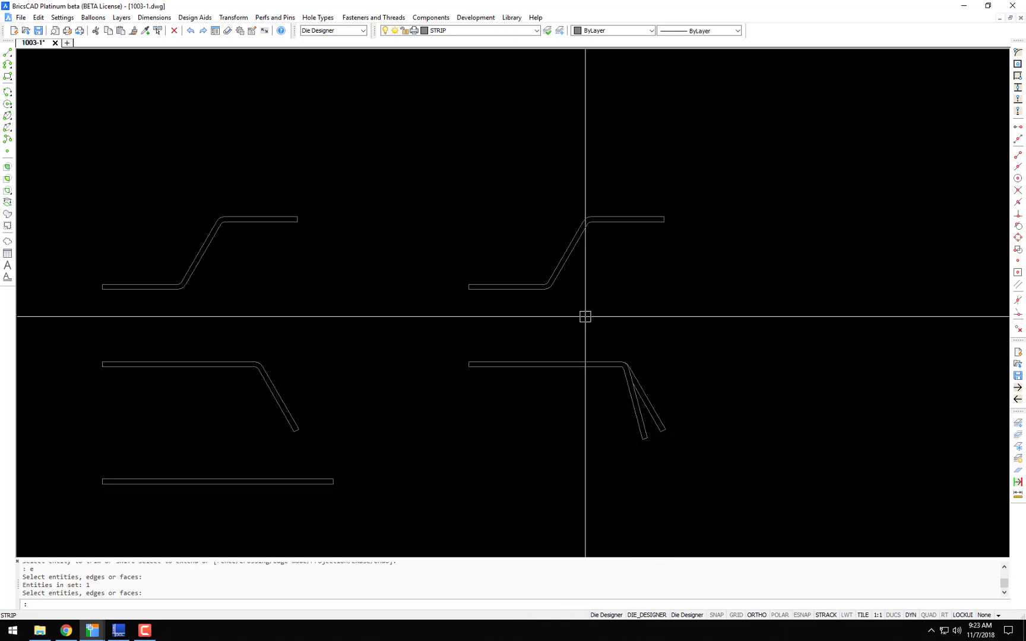
pyautogui.scroll(3, 557, 275)
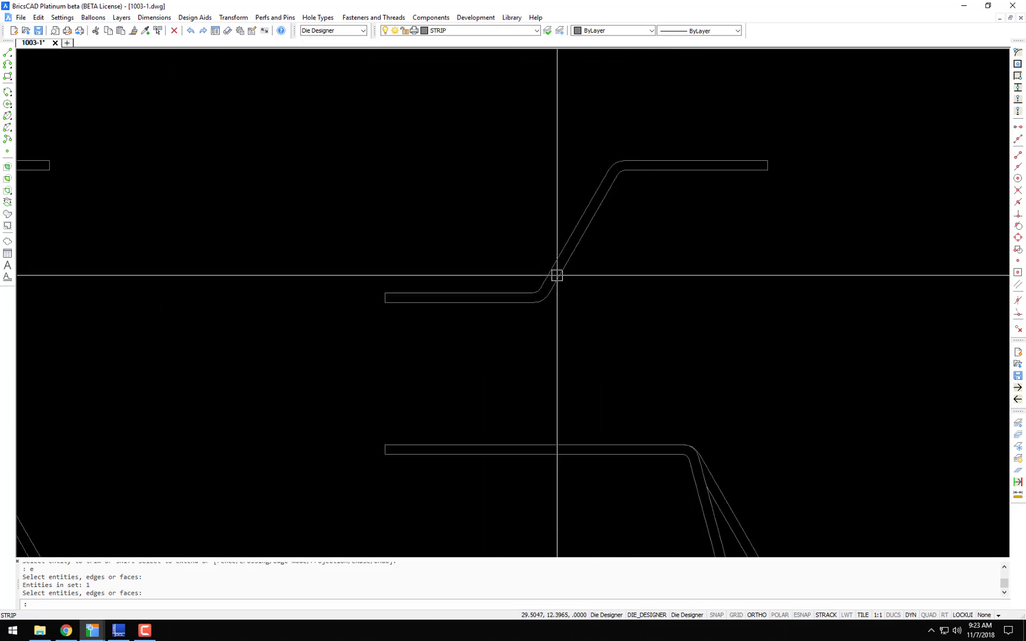
pyautogui.write('o')
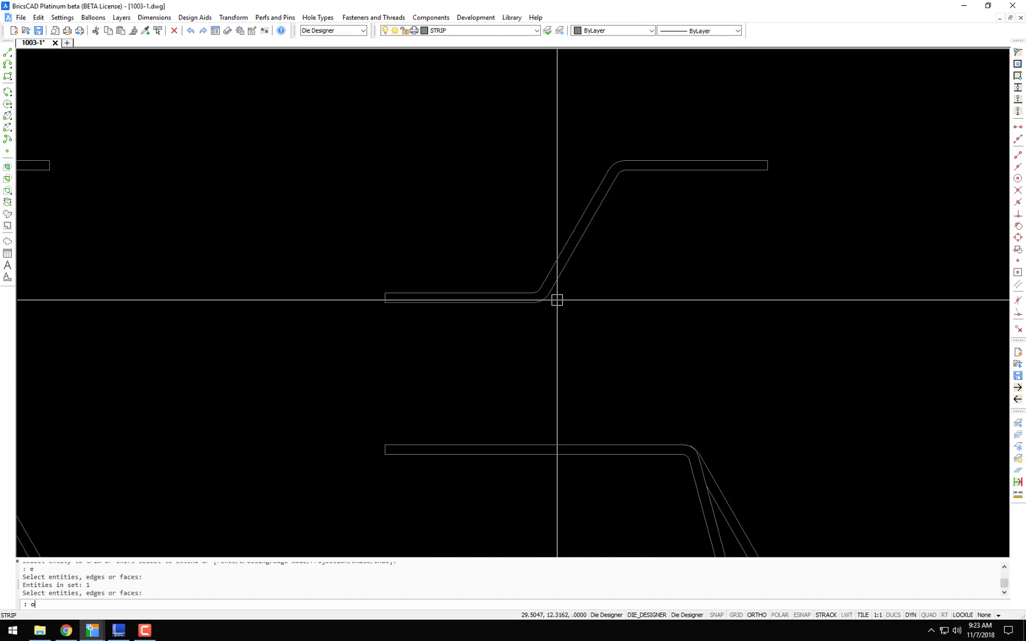
pyautogui.write('b')
pyautogui.press('Return')
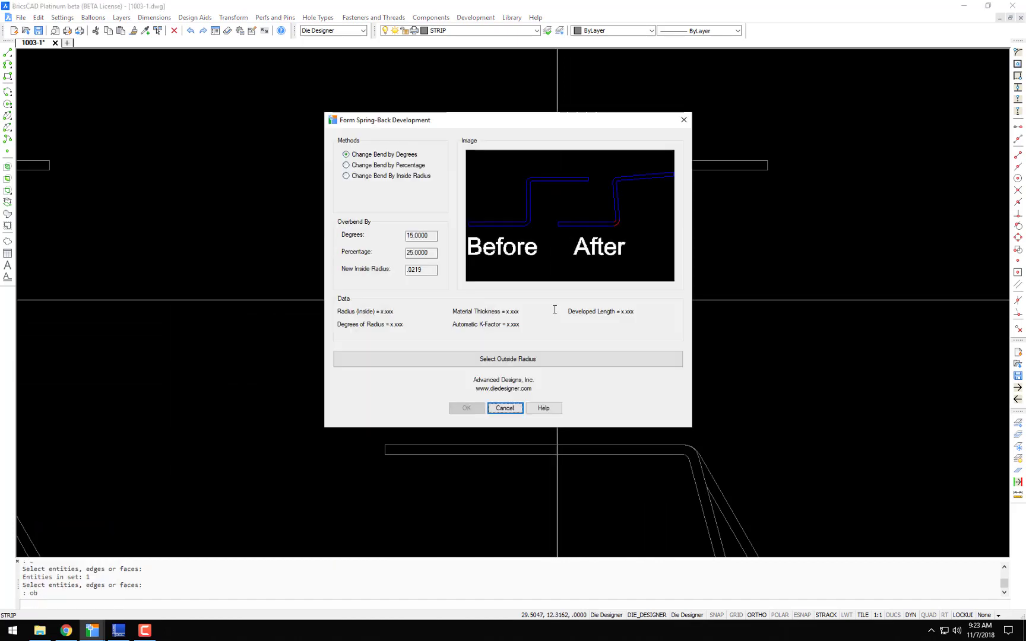
pyautogui.click(530, 359)
pyautogui.click(541, 304)
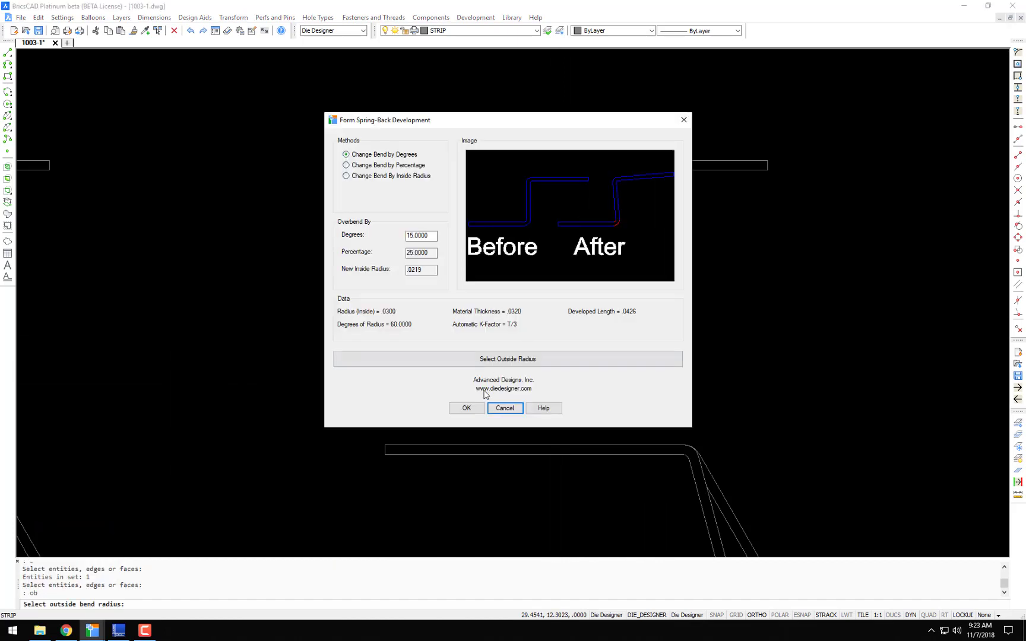
pyautogui.click(466, 408)
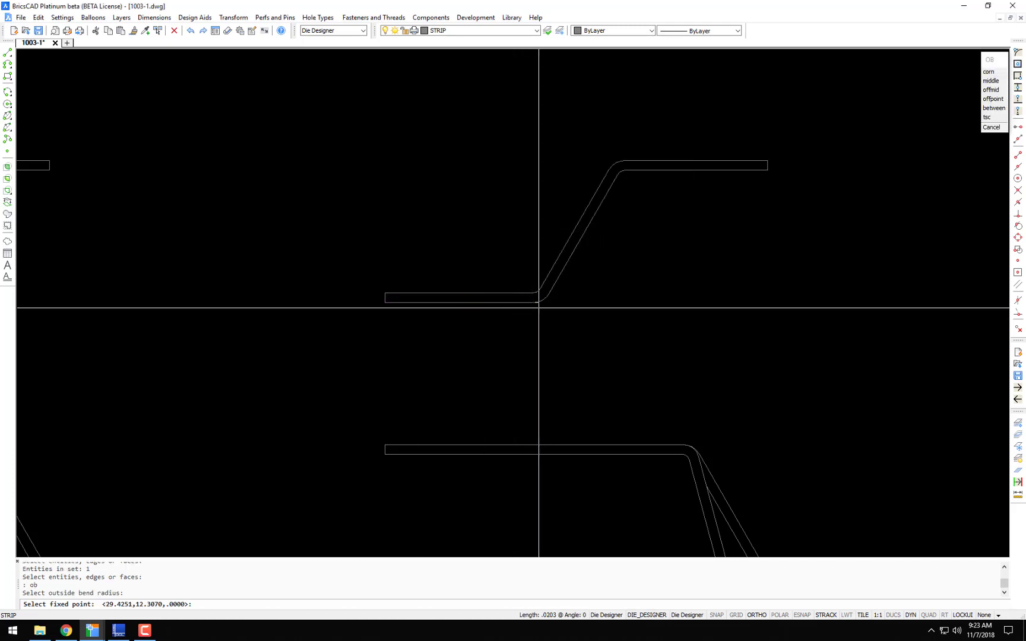
pyautogui.click(621, 314)
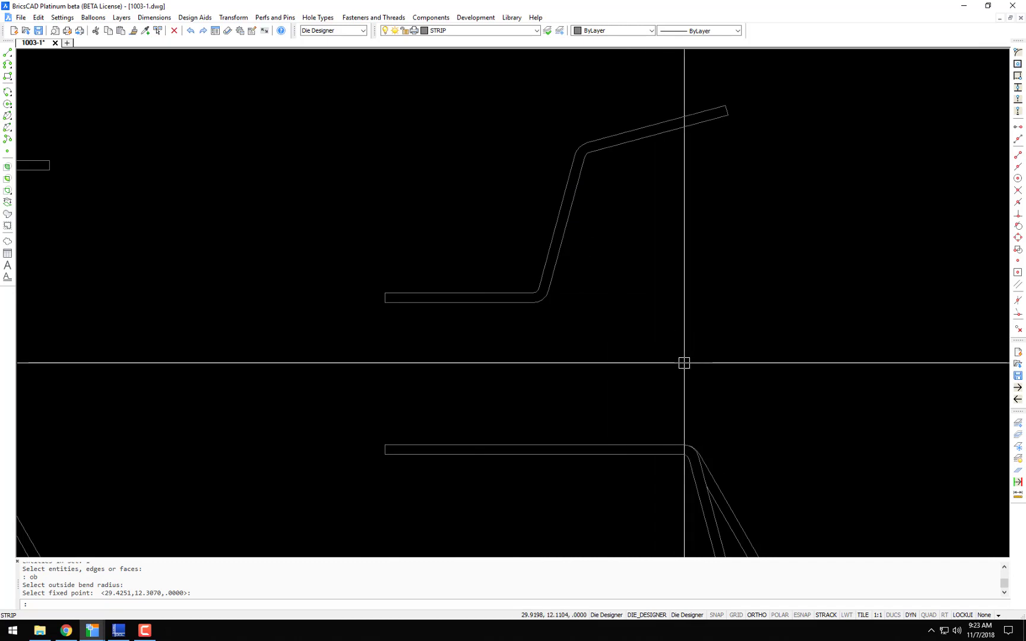
pyautogui.scroll(-4, 677, 352)
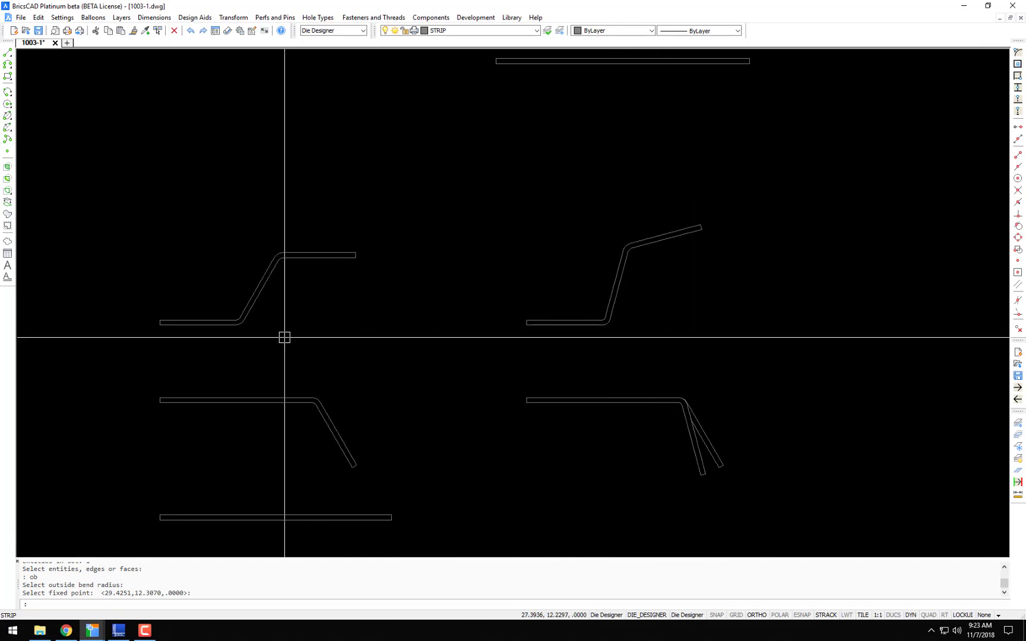
pyautogui.write('c')
pyautogui.press('Return')
pyautogui.click(213, 345)
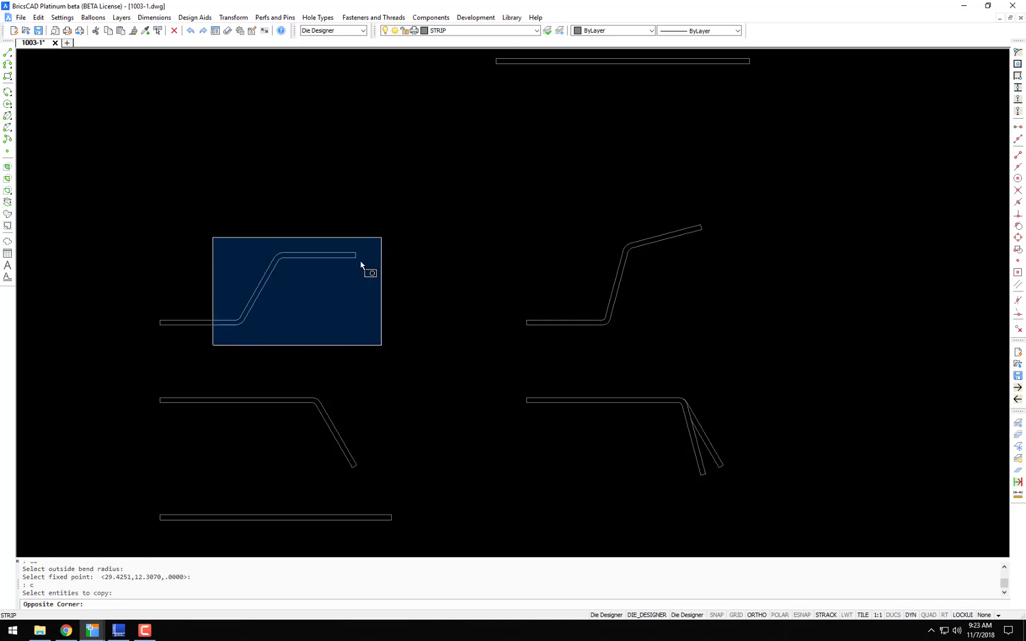
pyautogui.press('Escape')
pyautogui.press('Escape')
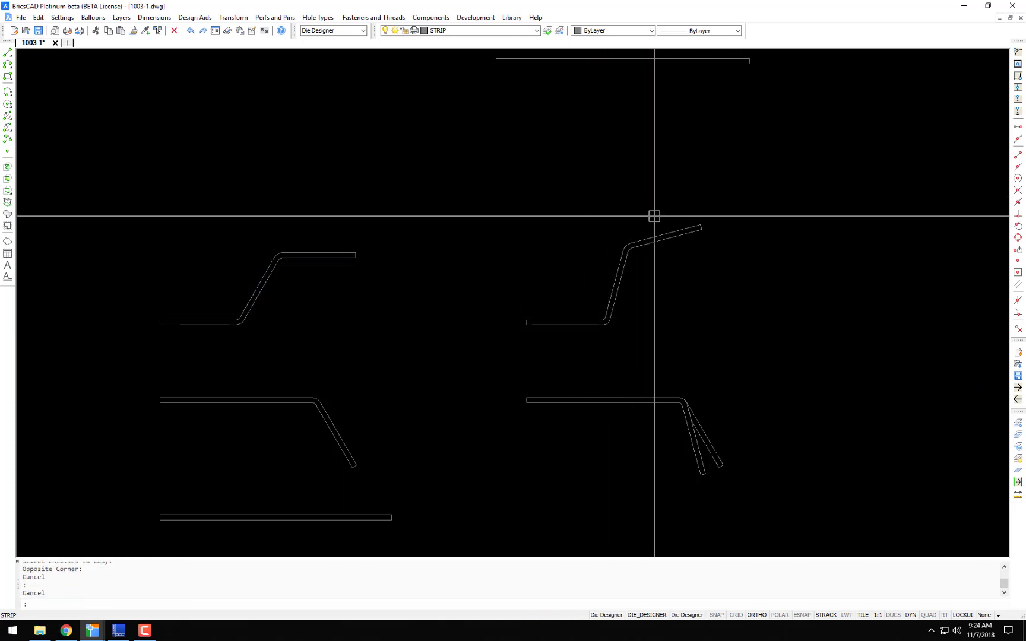
# Step: Copy the original two-bend profile's radii, angled leg and upper leg onto the overbent profile, aligning them at the start of the lower bend
pyautogui.press('Return')
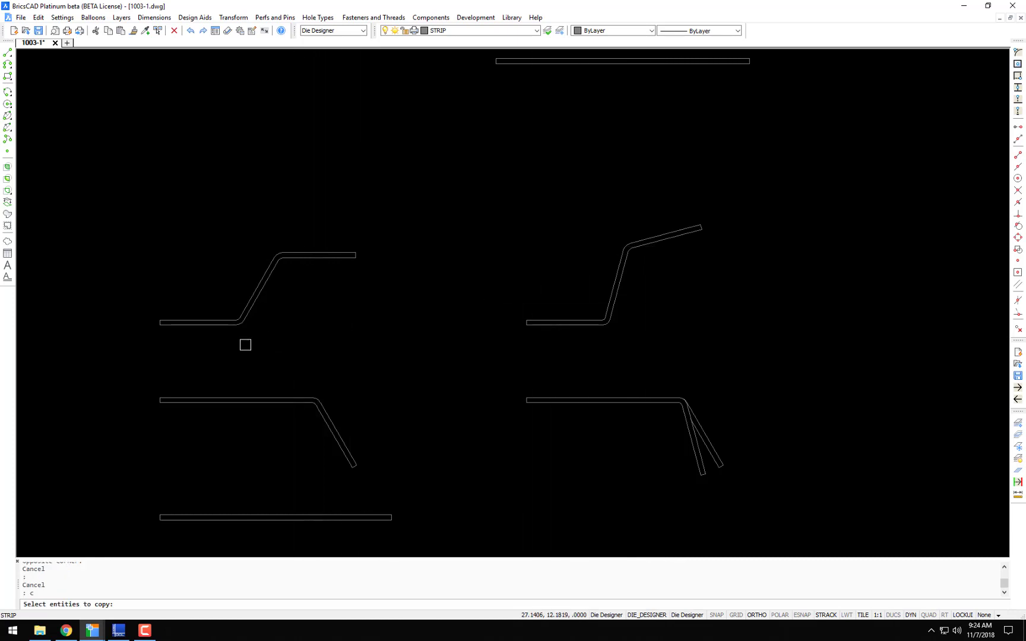
pyautogui.click(218, 348)
pyautogui.click(413, 207)
pyautogui.press('Return')
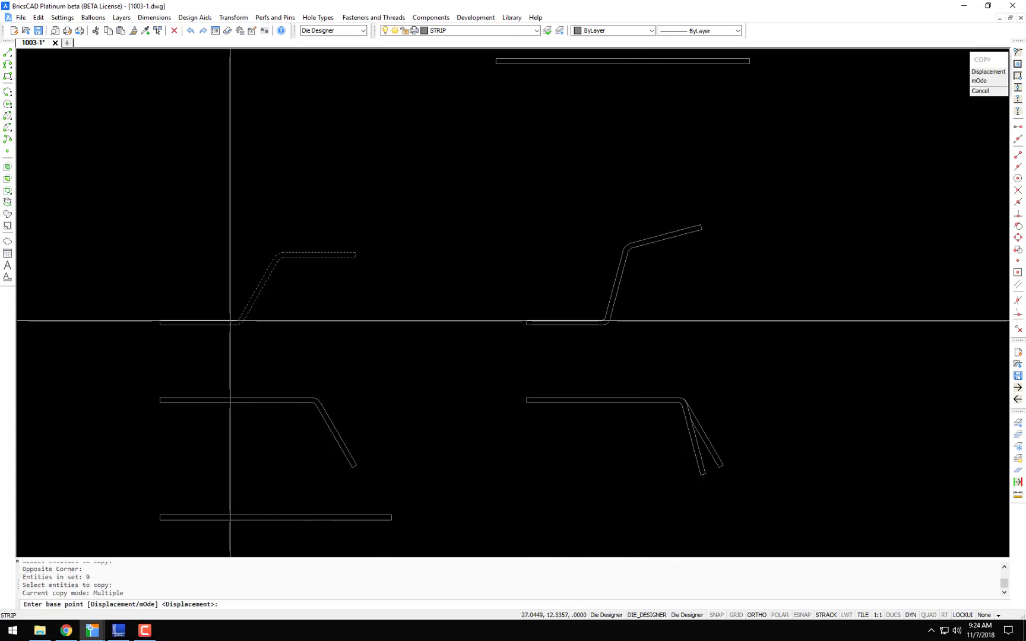
pyautogui.click(232, 322)
pyautogui.scroll(5, 470, 321)
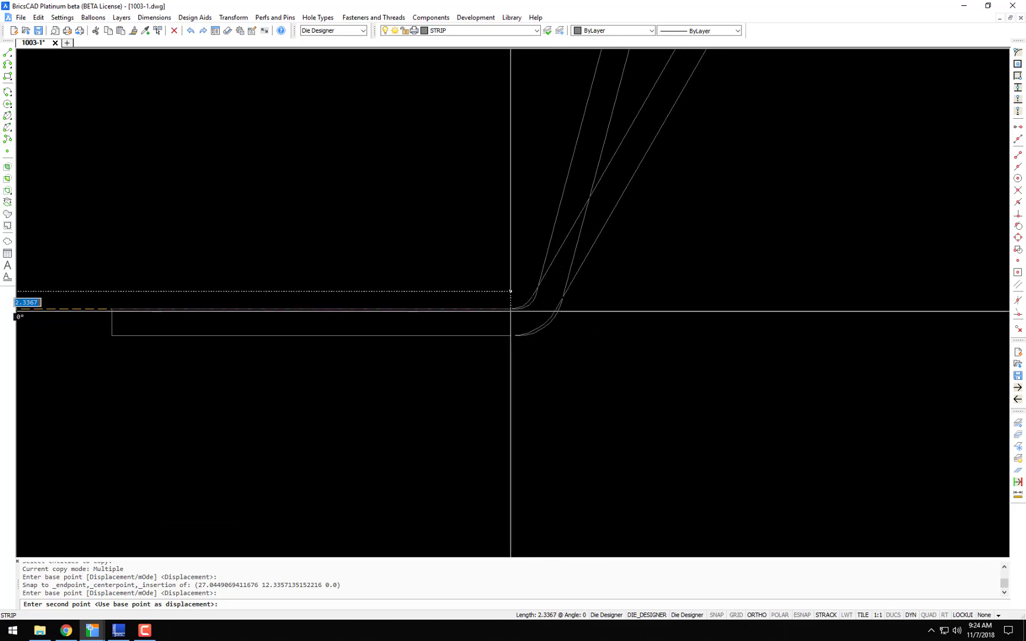
pyautogui.click(516, 310)
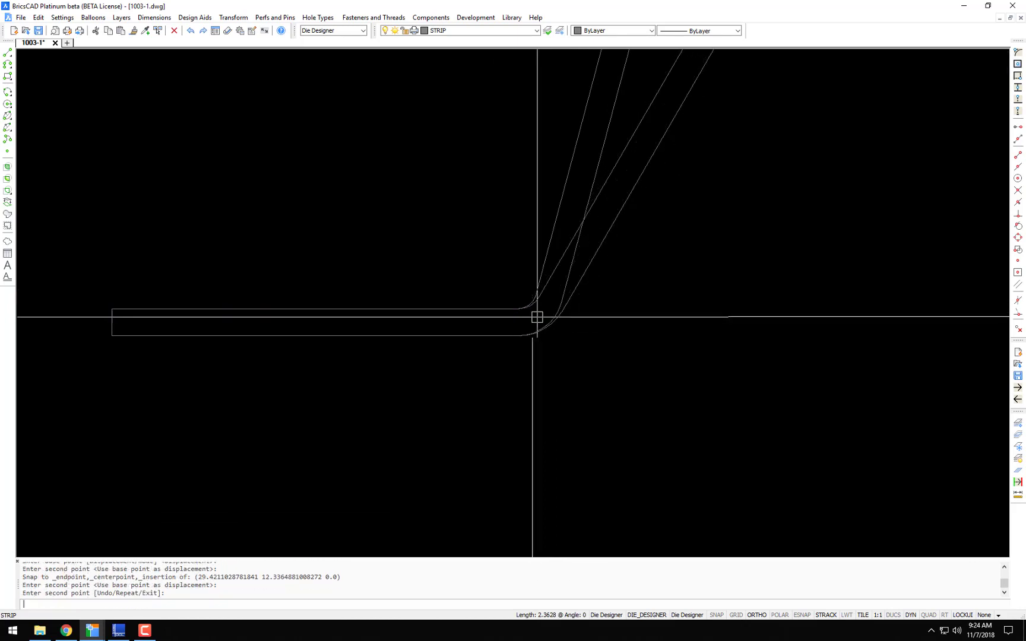
# Step: Erase the copied original's inside radius arc at the lower bend of the overlaid two-bend profile
pyautogui.scroll(4, 534, 309)
pyautogui.scroll(3, 537, 313)
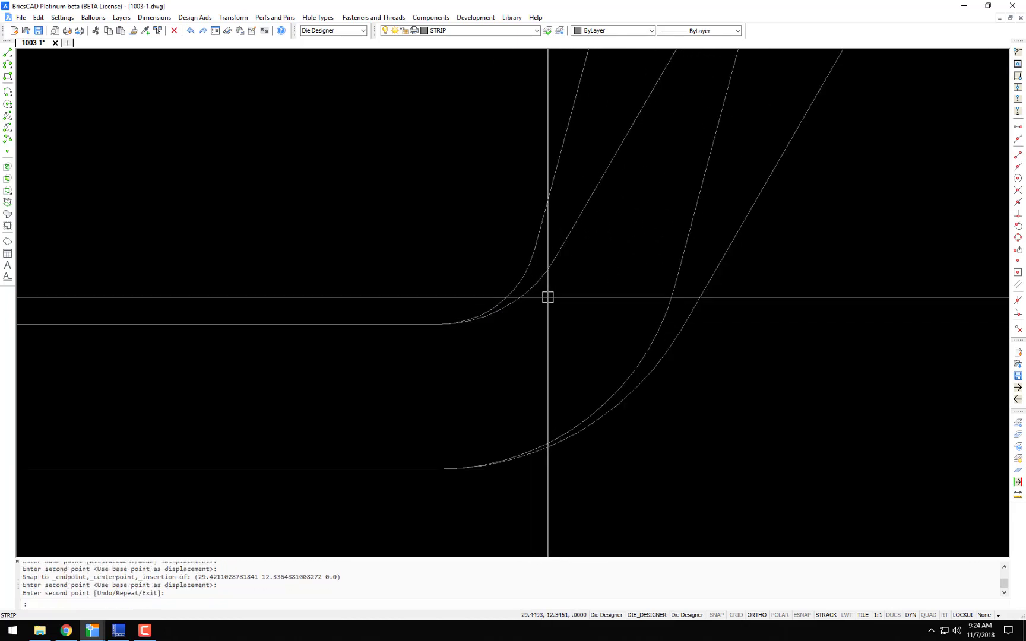
pyautogui.write('r')
pyautogui.press('Escape')
pyautogui.write('e')
pyautogui.press('Return')
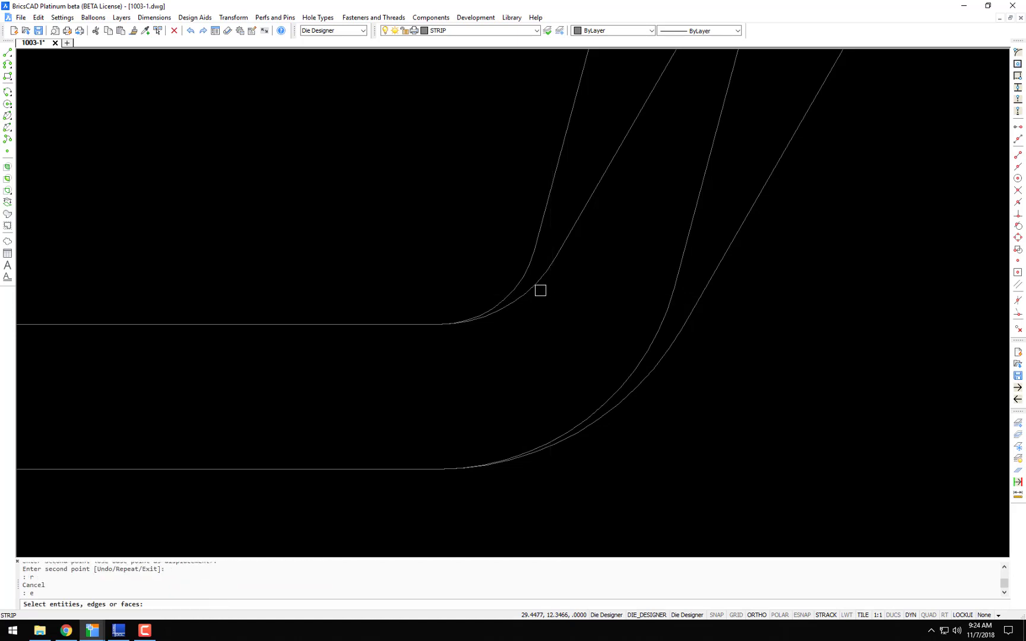
pyautogui.press('Return')
# Step: Trim the copied angled leg's inner line back to the overbent leg, using all entities as the trim boundary
pyautogui.scroll(-5, 592, 295)
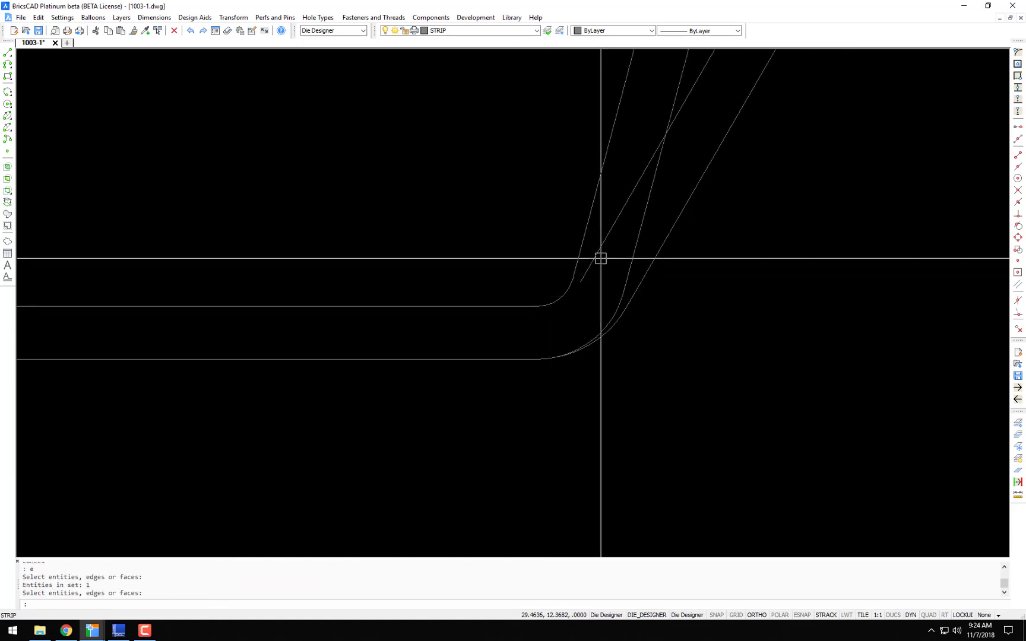
pyautogui.write('t')
pyautogui.press('Return')
pyautogui.press('Return')
pyautogui.click(604, 249)
pyautogui.scroll(-5, 604, 250)
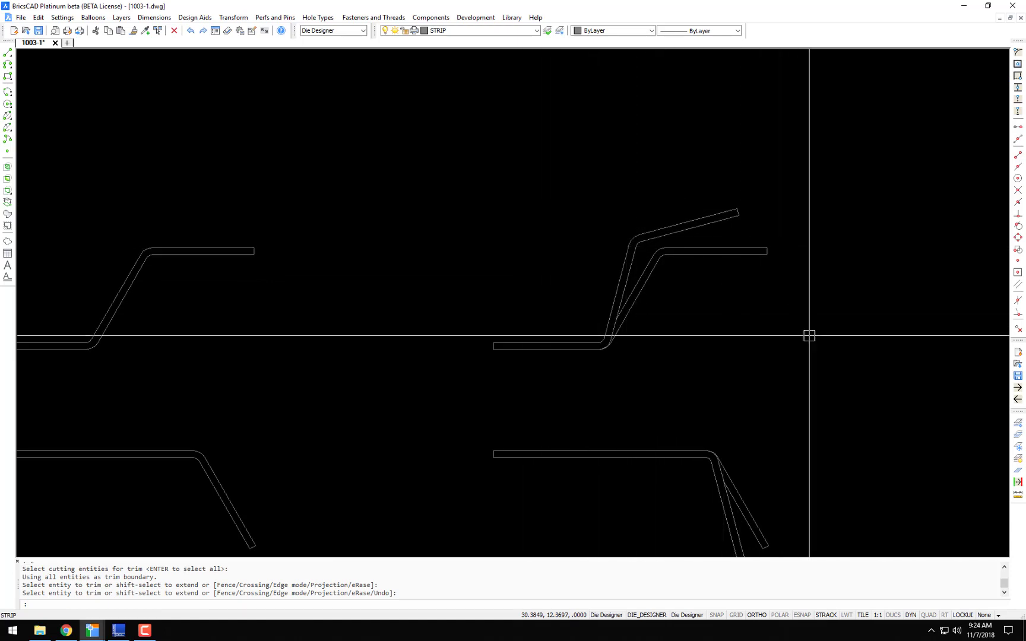
pyautogui.scroll(-4, 765, 337)
pyautogui.moveTo(765, 337)
pyautogui.mouseDown(button='middle')
pyautogui.moveTo(751, 358)
pyautogui.moveTo(650, 321)
pyautogui.moveTo(577, 336)
pyautogui.mouseUp(button='middle')
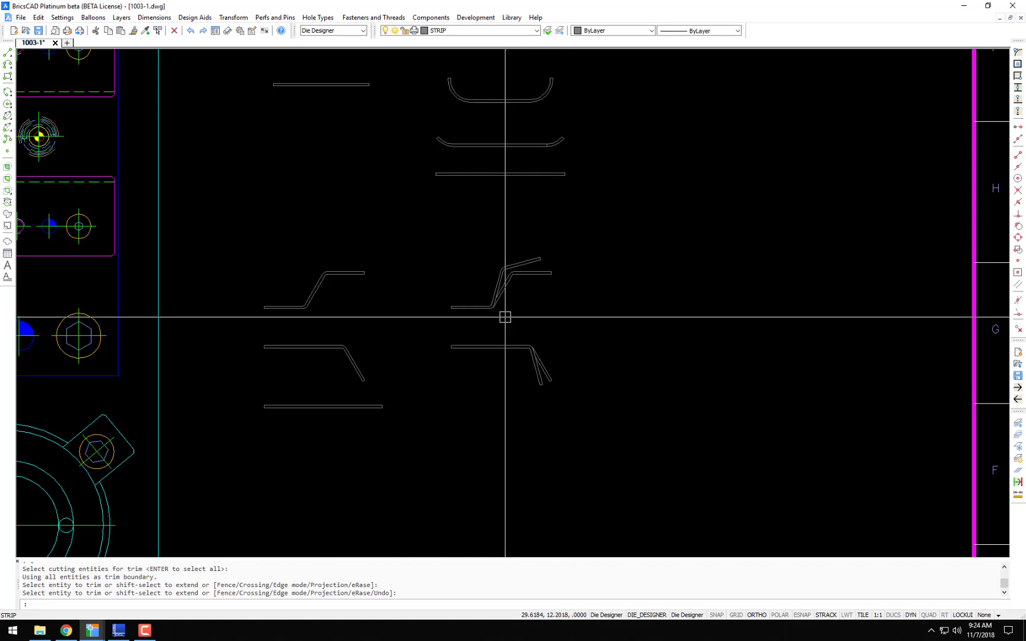
pyautogui.moveTo(533, 330)
pyautogui.mouseDown(button='middle')
pyautogui.moveTo(543, 343)
pyautogui.moveTo(521, 346)
pyautogui.mouseUp(button='middle')
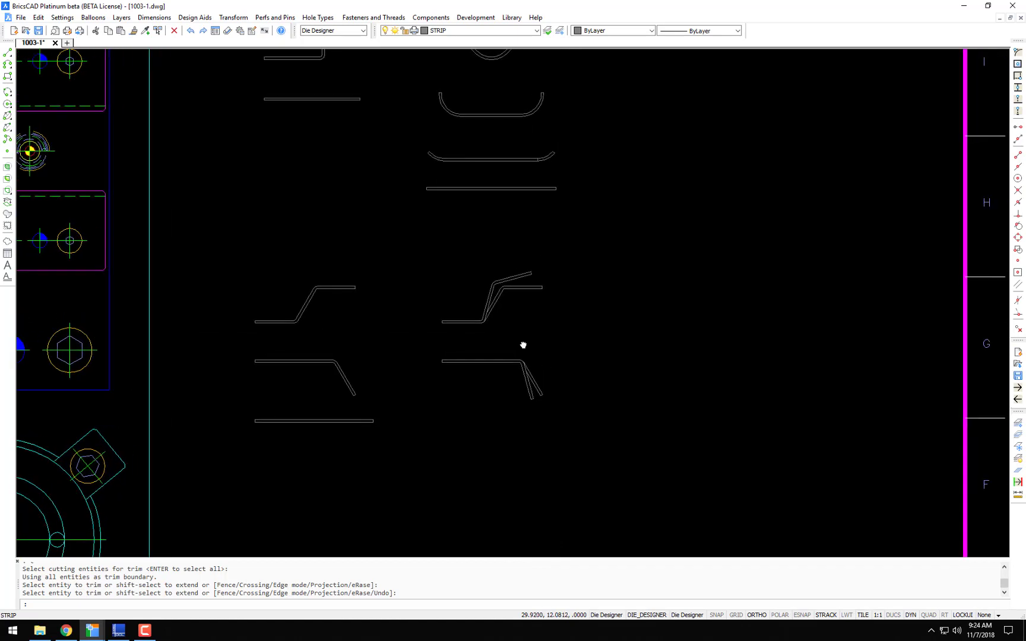